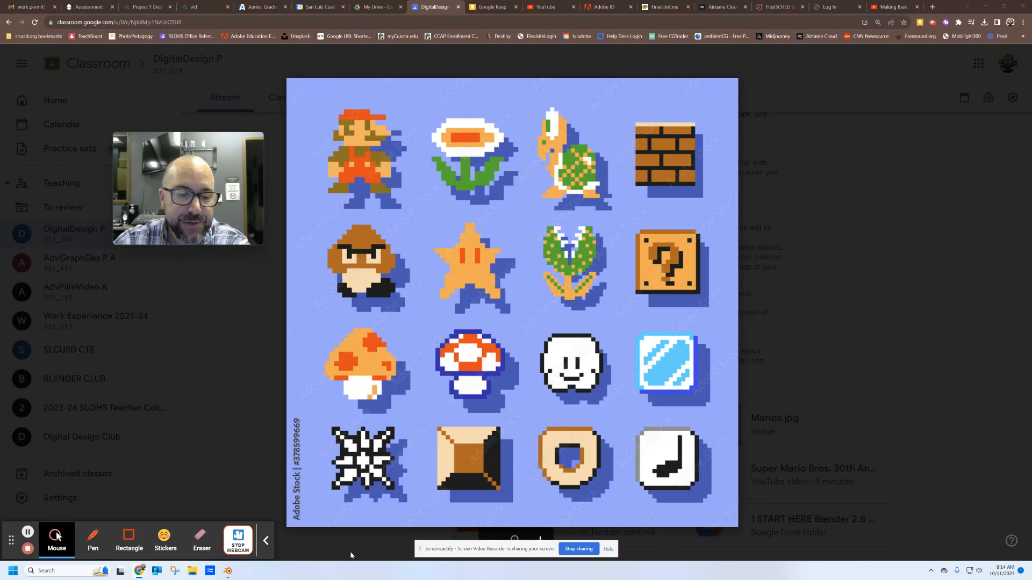
- Switch to Blender with the Super Mario World scene and change from Edit Mode to Object Mode
{"action": "left_click", "coordinate": [227, 571]}
{"action": "middle_click_drag", "start_coordinate": [413, 479], "coordinate": [613, 311]}
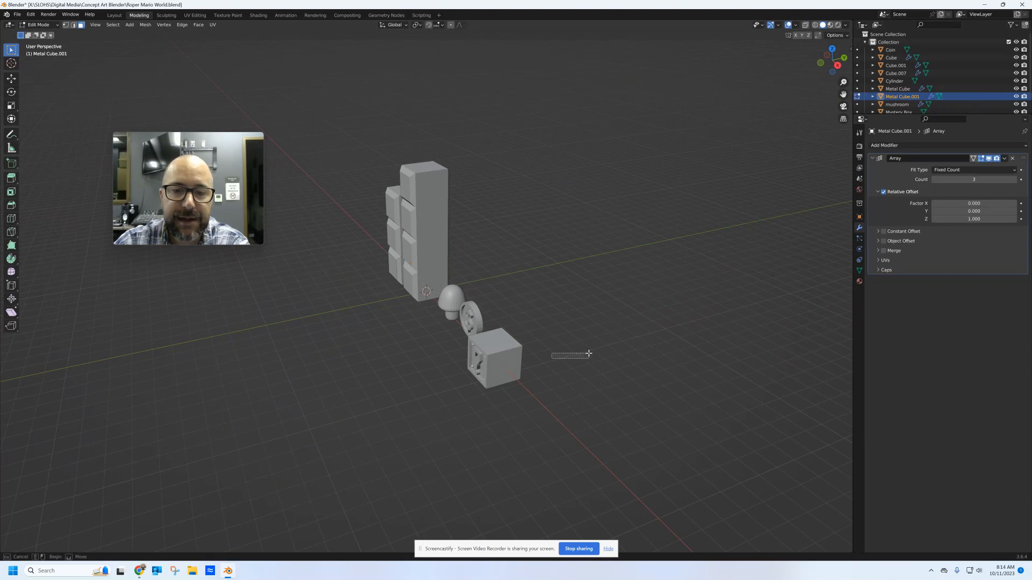
{"action": "middle_click_drag", "start_coordinate": [579, 355], "coordinate": [618, 350], "text": "alt"}
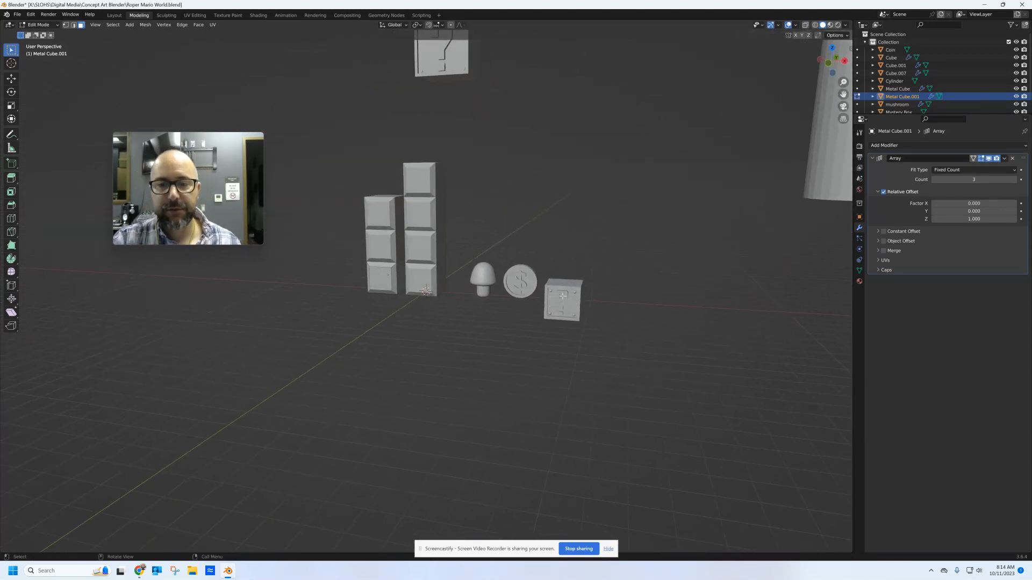
{"action": "left_click", "coordinate": [37, 25]}
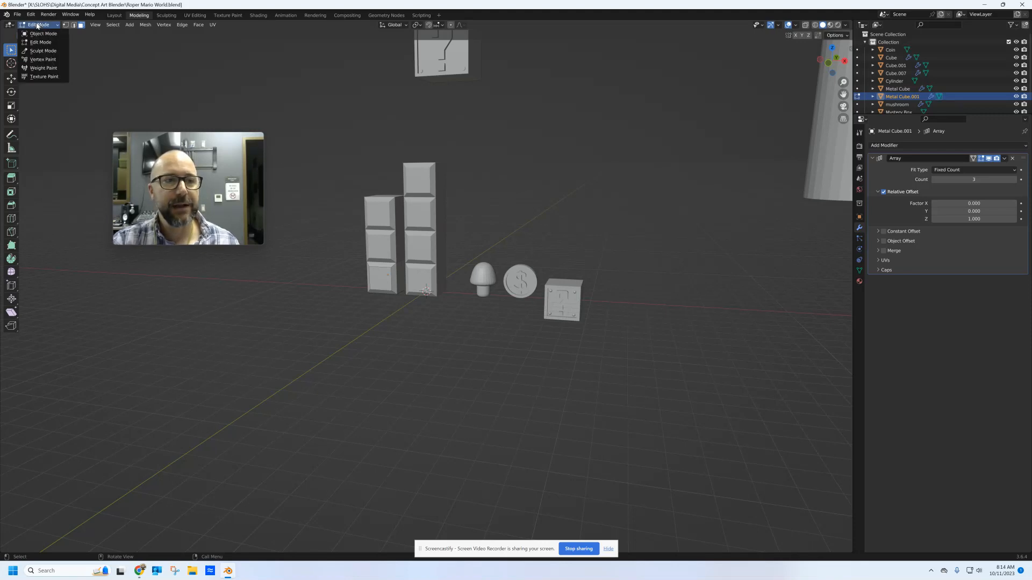
{"action": "left_click", "coordinate": [38, 34]}
- Enable the Move object gizmo and raise the mystery box slightly along the Z axis beside the coin
{"action": "left_click", "coordinate": [560, 294]}
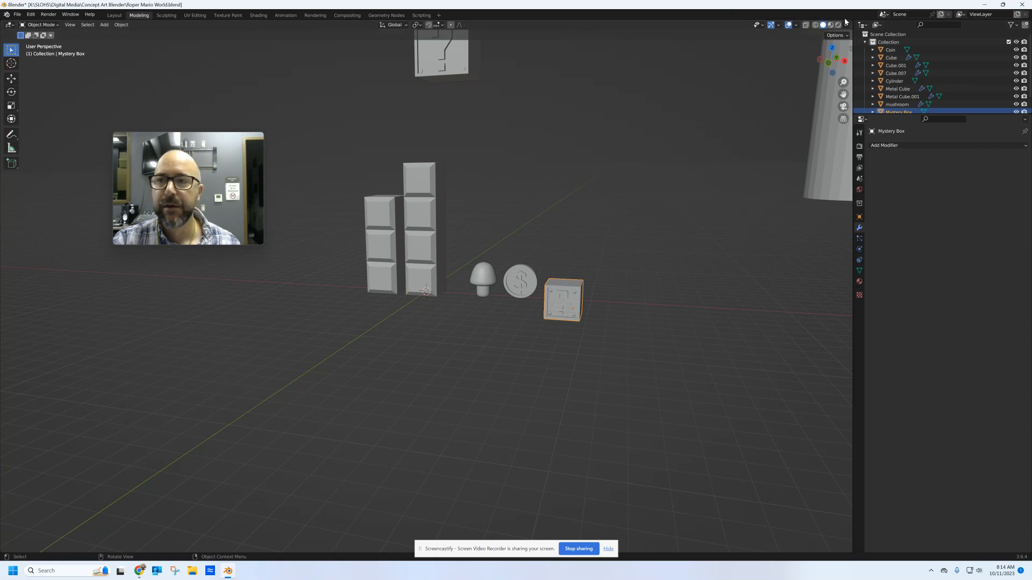
{"action": "left_click", "coordinate": [779, 25]}
{"action": "left_click", "coordinate": [750, 100]}
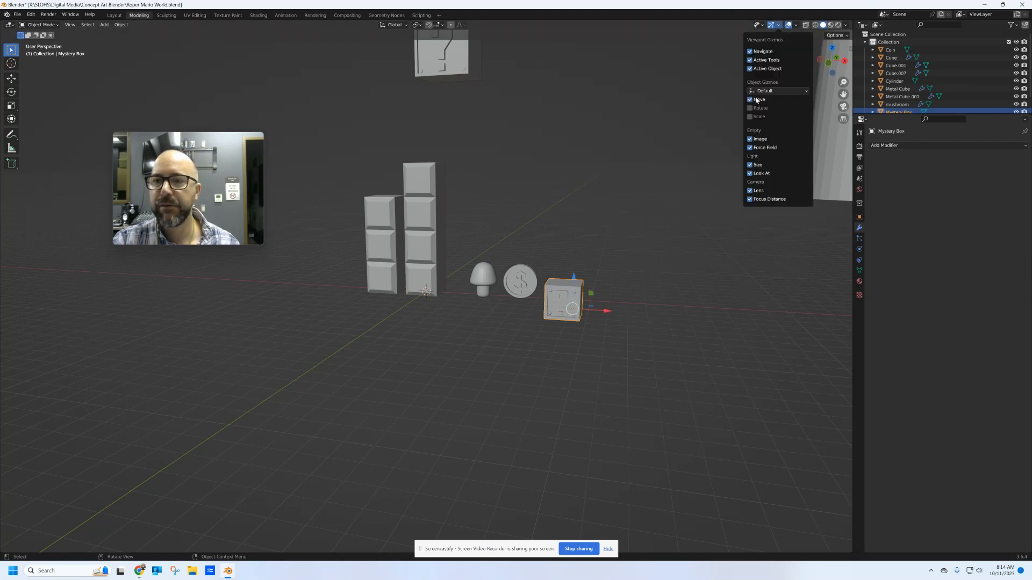
{"action": "left_click_drag", "start_coordinate": [573, 279], "coordinate": [575, 257]}
{"action": "scroll", "coordinate": [636, 276], "scroll_direction": "up", "scroll_amount": 3}
{"action": "middle_click_drag", "start_coordinate": [636, 276], "coordinate": [599, 291]}
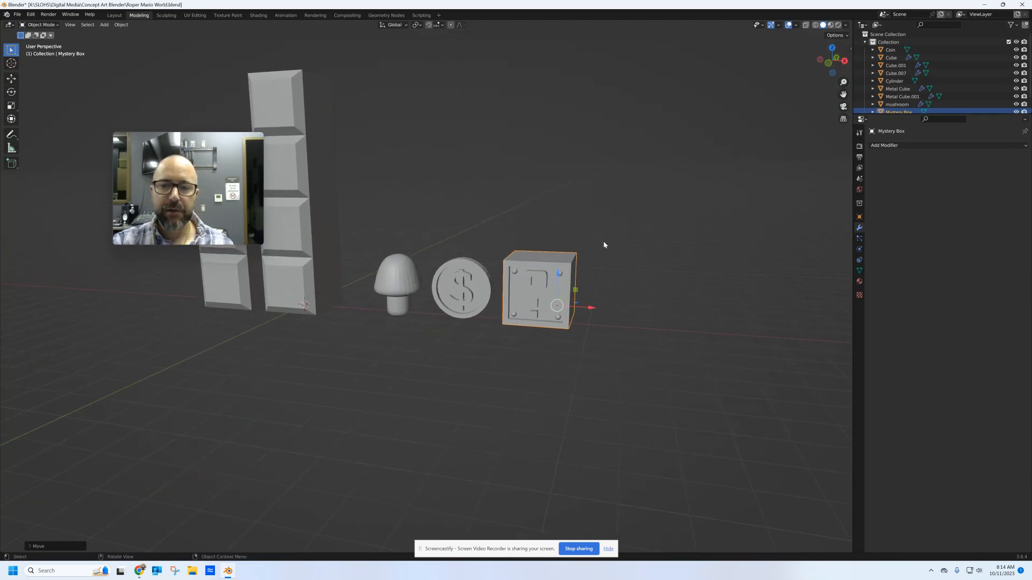
{"action": "mouse_move", "coordinate": [622, 262]}
{"action": "middle_mouse_down"}
{"action": "mouse_move", "coordinate": [647, 241]}
{"action": "mouse_move", "coordinate": [623, 265]}
{"action": "middle_mouse_up"}
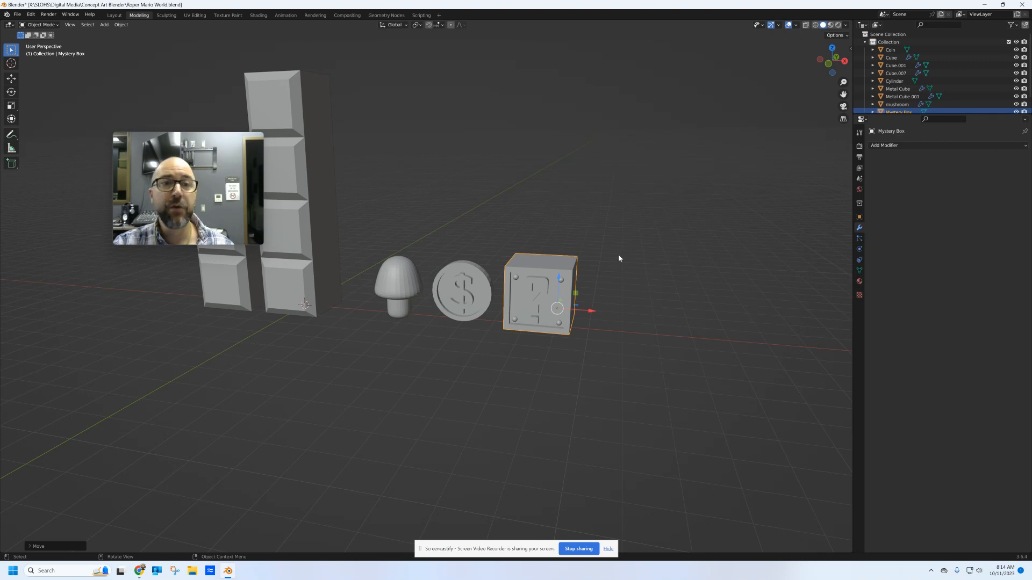
{"action": "middle_click_drag", "start_coordinate": [607, 257], "coordinate": [611, 253]}
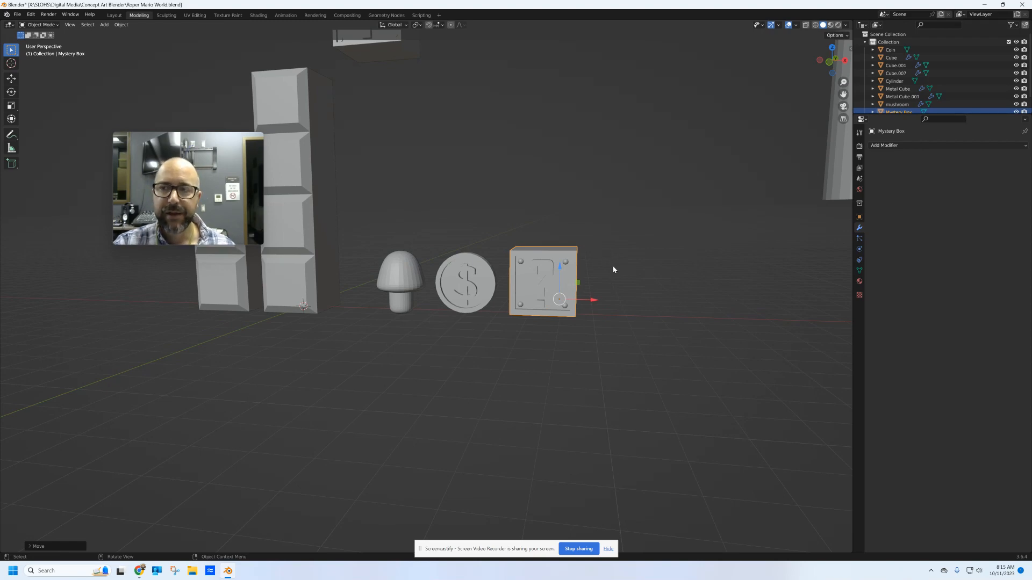
- Select the coin, show its material settings and display the scene in Material Preview shading
{"action": "left_click", "coordinate": [472, 269]}
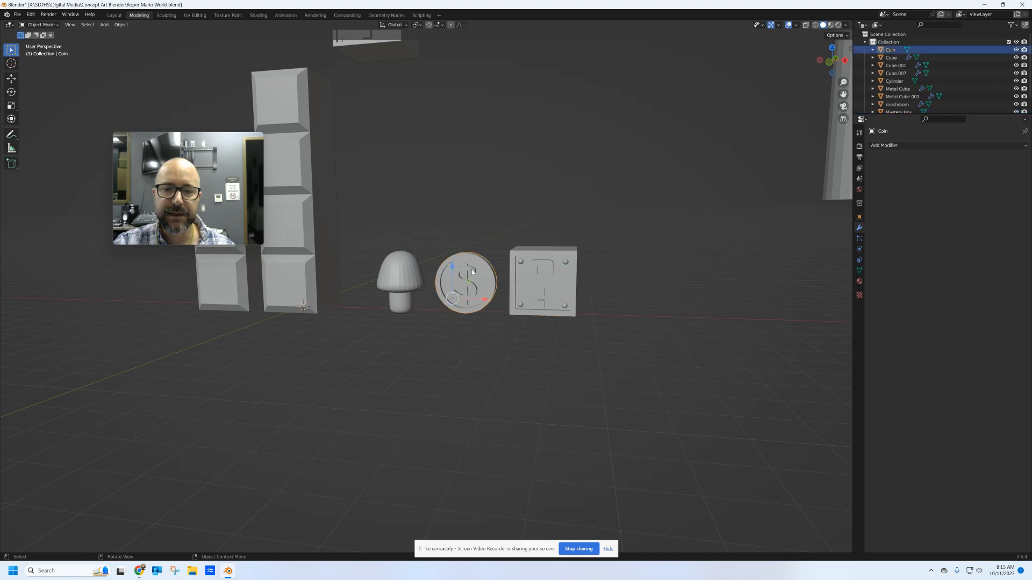
{"action": "mouse_move", "coordinate": [483, 284]}
{"action": "middle_mouse_down"}
{"action": "mouse_move", "coordinate": [524, 290]}
{"action": "mouse_move", "coordinate": [470, 283]}
{"action": "middle_mouse_up"}
{"action": "scroll", "coordinate": [486, 289], "scroll_direction": "up", "scroll_amount": 2}
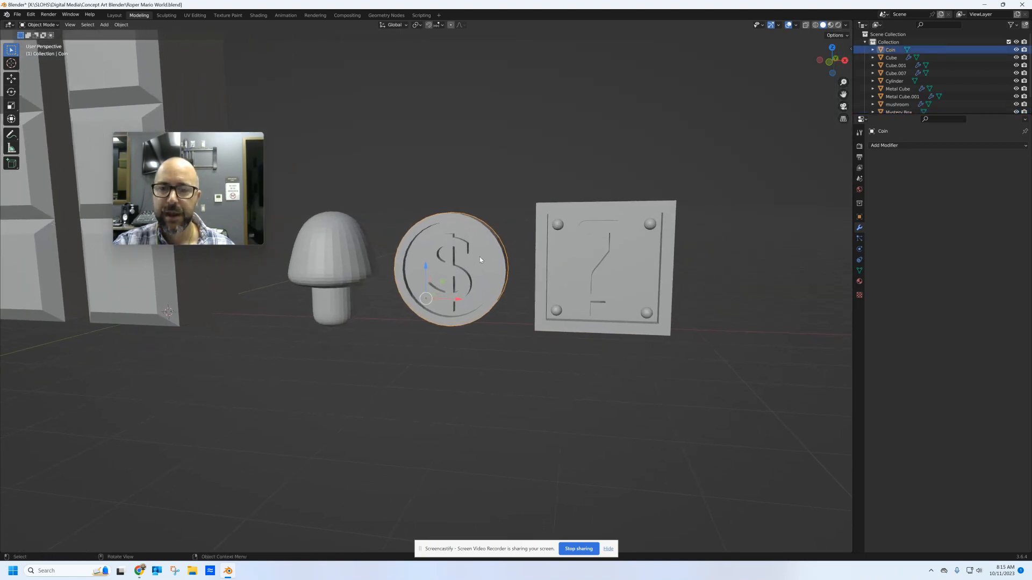
{"action": "left_click", "coordinate": [860, 282]}
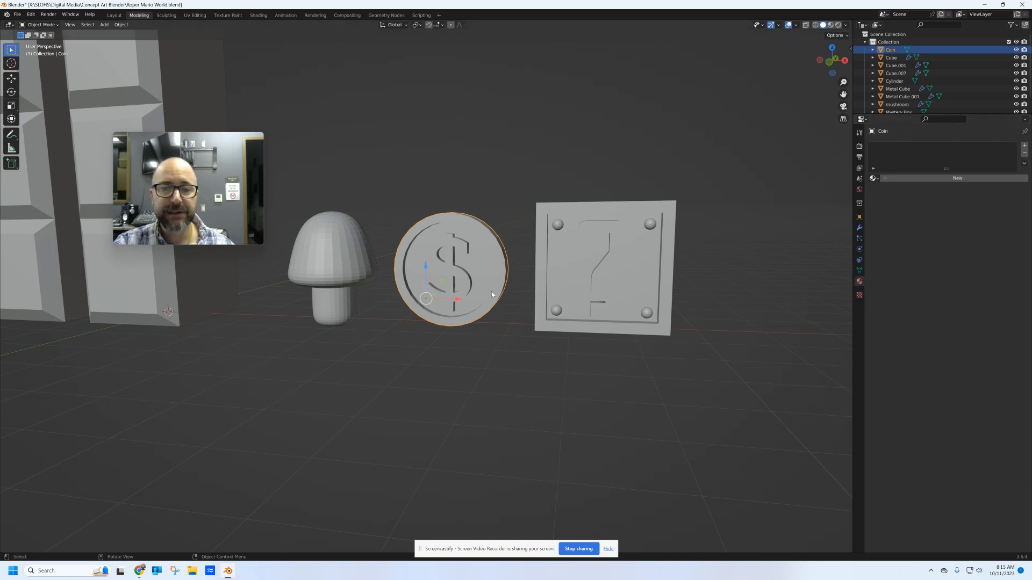
{"action": "middle_click_drag", "start_coordinate": [491, 294], "coordinate": [489, 299]}
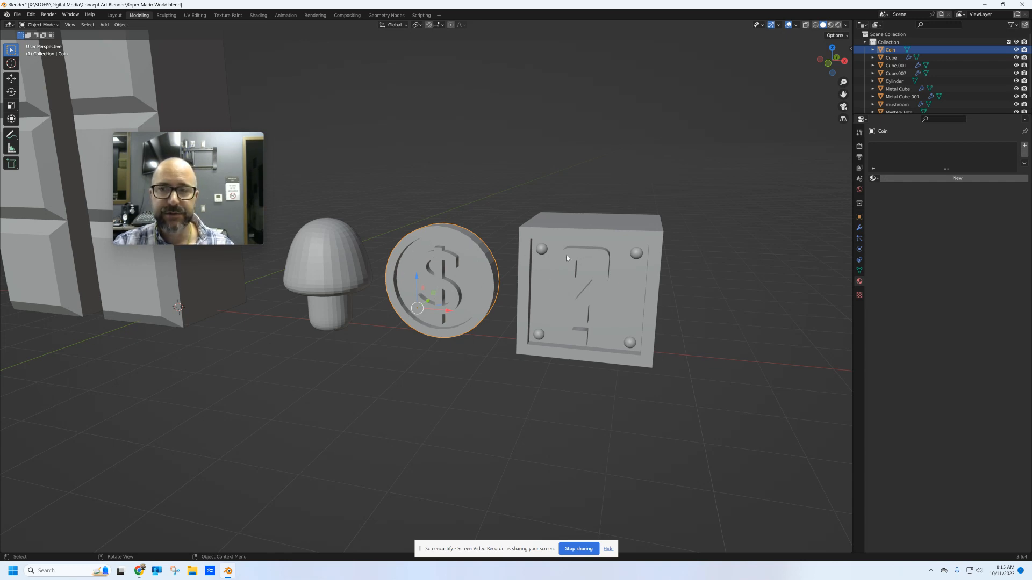
{"action": "left_click", "coordinate": [831, 25]}
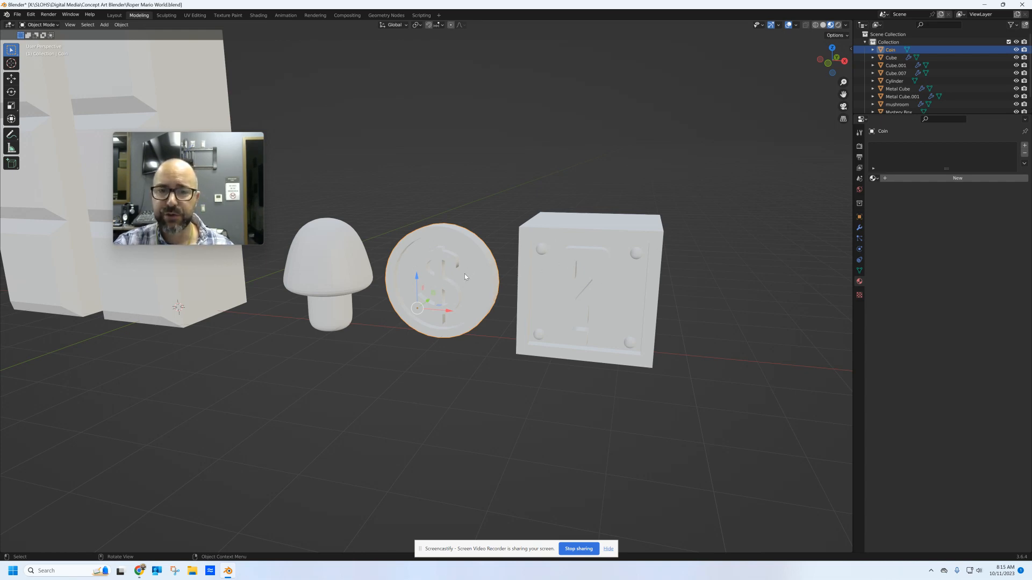
- Create a new material for the coin and set its base color to a golden yellow
{"action": "left_click", "coordinate": [944, 178]}
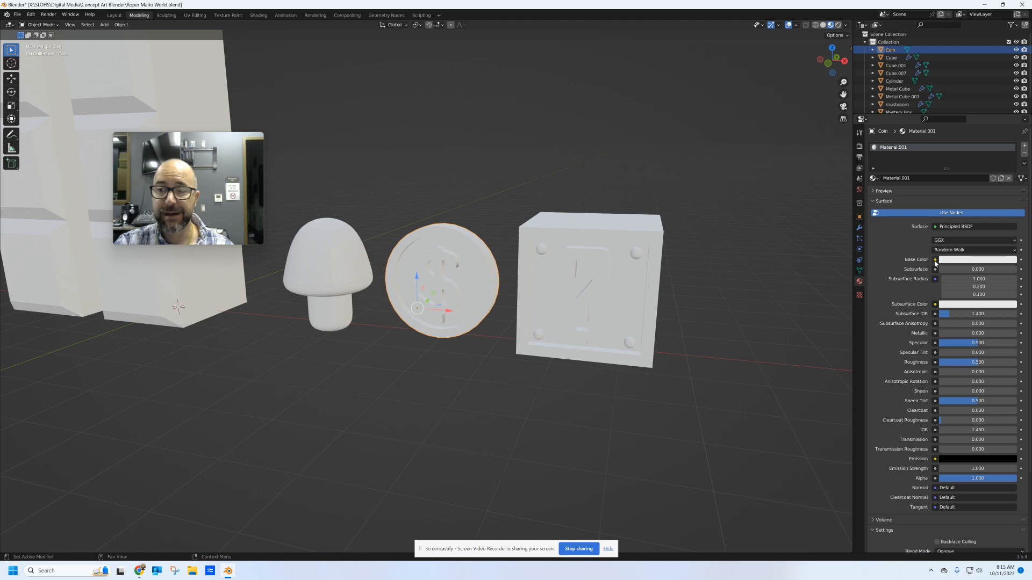
{"action": "left_click", "coordinate": [961, 260]}
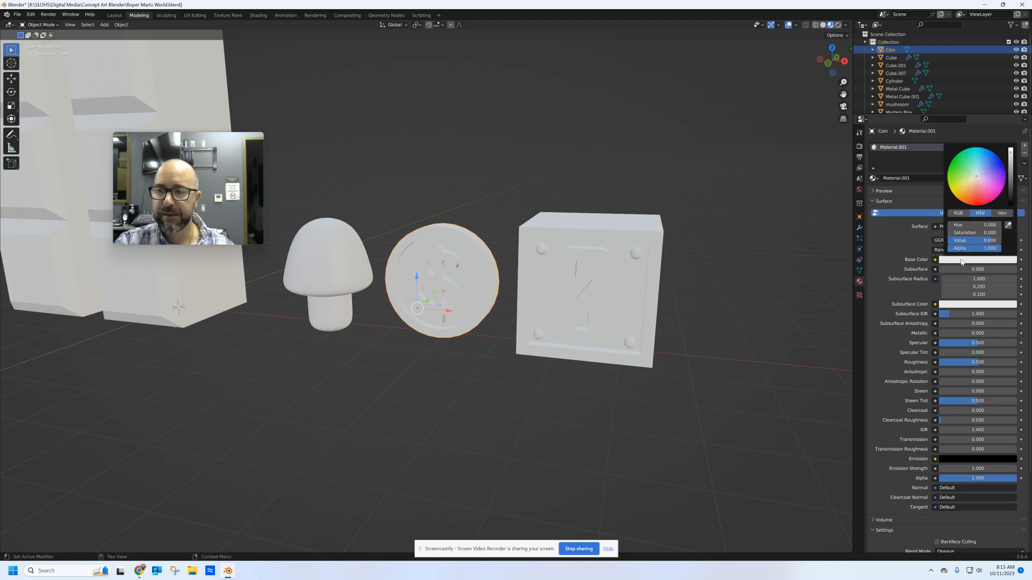
{"action": "left_click", "coordinate": [964, 188]}
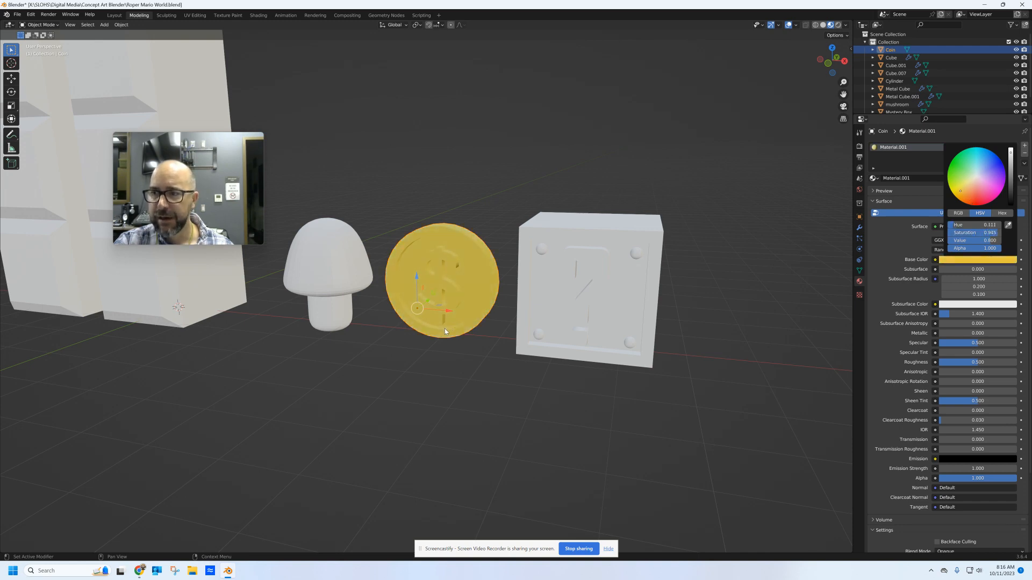
{"action": "left_click_drag", "start_coordinate": [960, 191], "coordinate": [961, 192]}
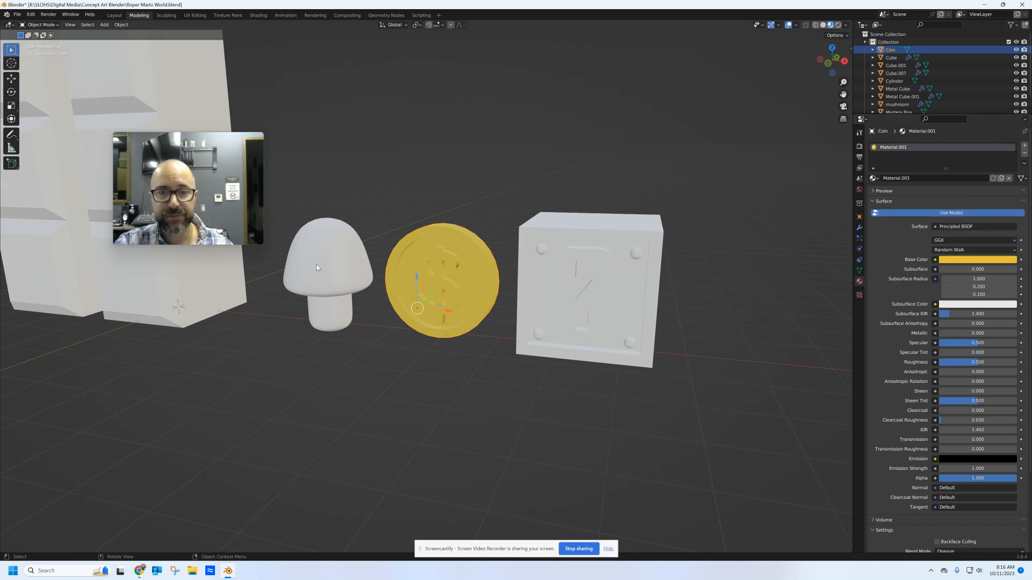
- Raise the coin material's Metallic value to 0.952
{"action": "middle_click_drag", "start_coordinate": [430, 280], "coordinate": [461, 276]}
{"action": "scroll", "coordinate": [452, 268], "scroll_direction": "up", "scroll_amount": 3}
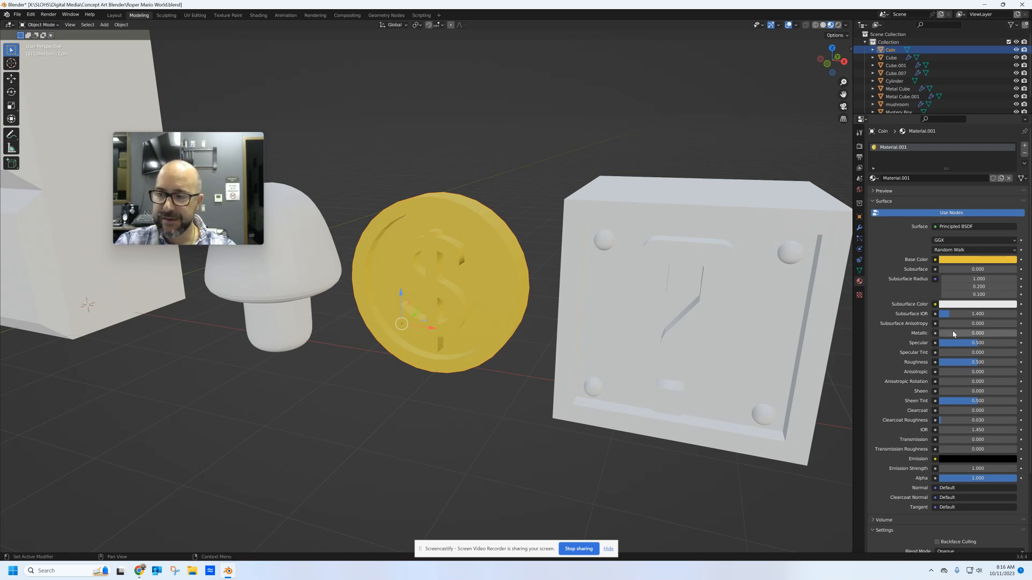
{"action": "left_click_drag", "start_coordinate": [953, 334], "coordinate": [508, 343]}
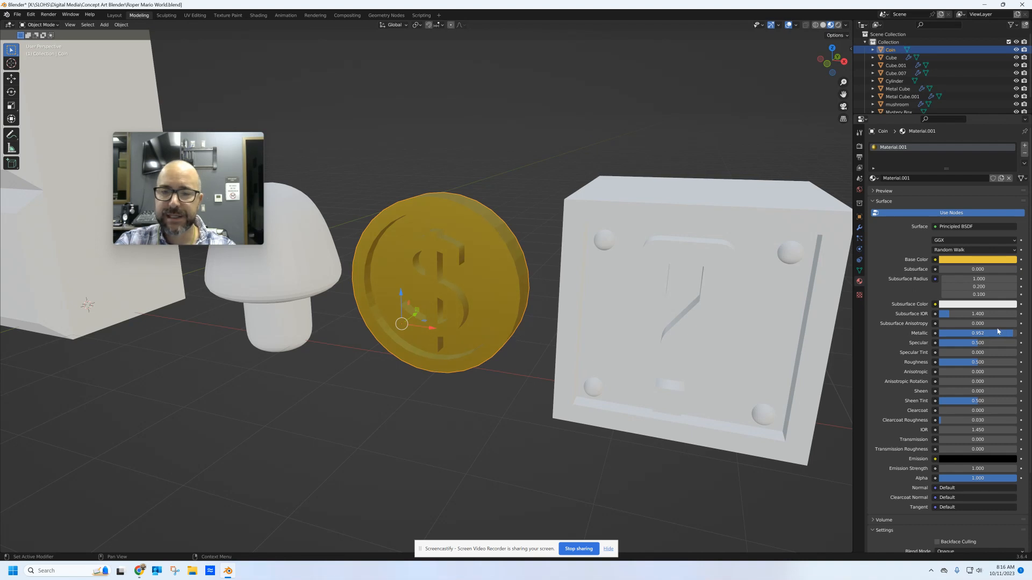
{"action": "mouse_move", "coordinate": [511, 326]}
{"action": "middle_mouse_down"}
{"action": "mouse_move", "coordinate": [498, 323]}
{"action": "mouse_move", "coordinate": [503, 356]}
{"action": "mouse_move", "coordinate": [502, 327]}
{"action": "middle_mouse_up"}
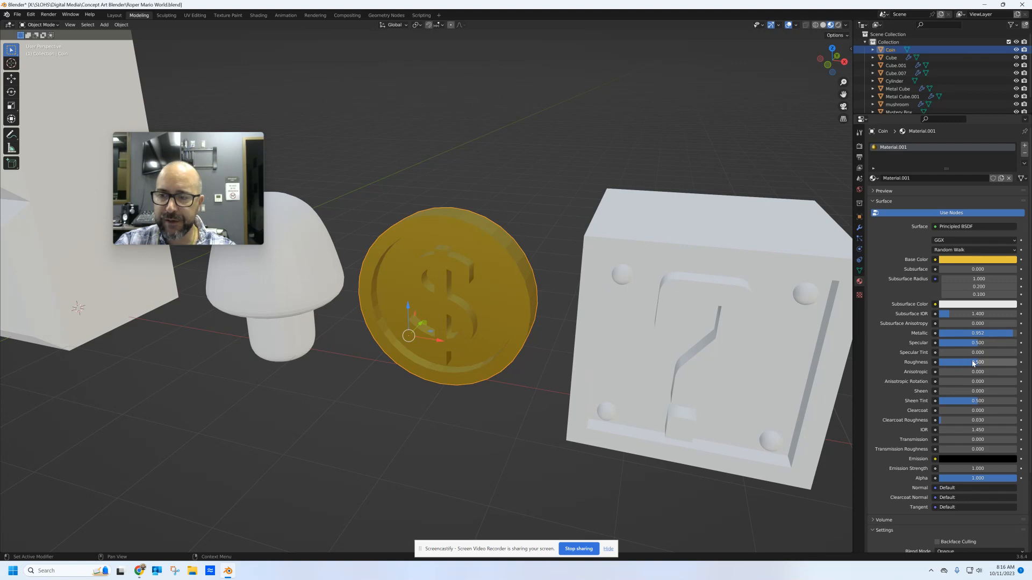
- Lower the coin material's Roughness to 0.076 for a shiny, reflective finish
{"action": "left_click_drag", "start_coordinate": [972, 363], "coordinate": [942, 363]}
{"action": "middle_click_drag", "start_coordinate": [430, 228], "coordinate": [483, 310]}
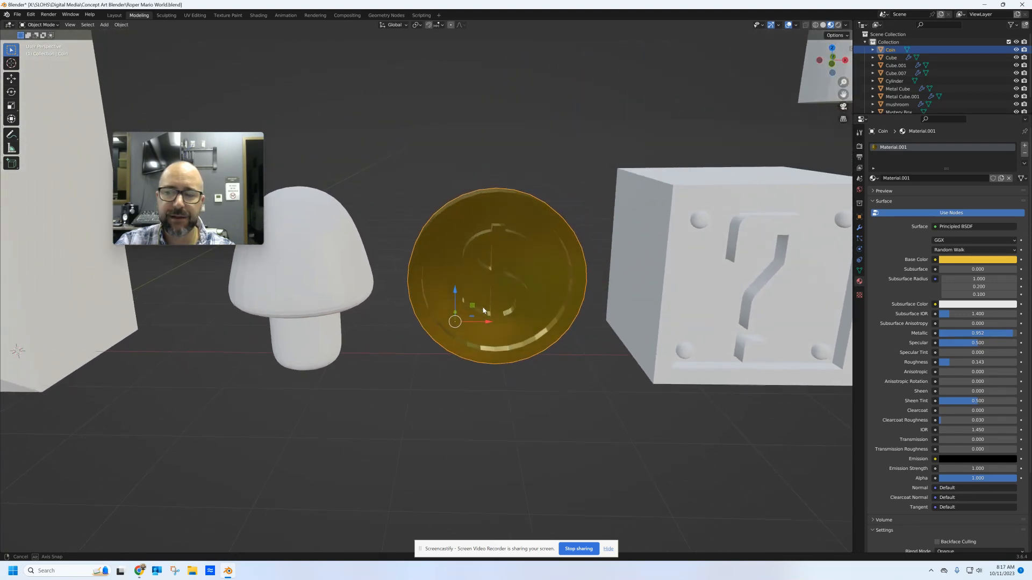
{"action": "left_click_drag", "start_coordinate": [950, 363], "coordinate": [931, 366]}
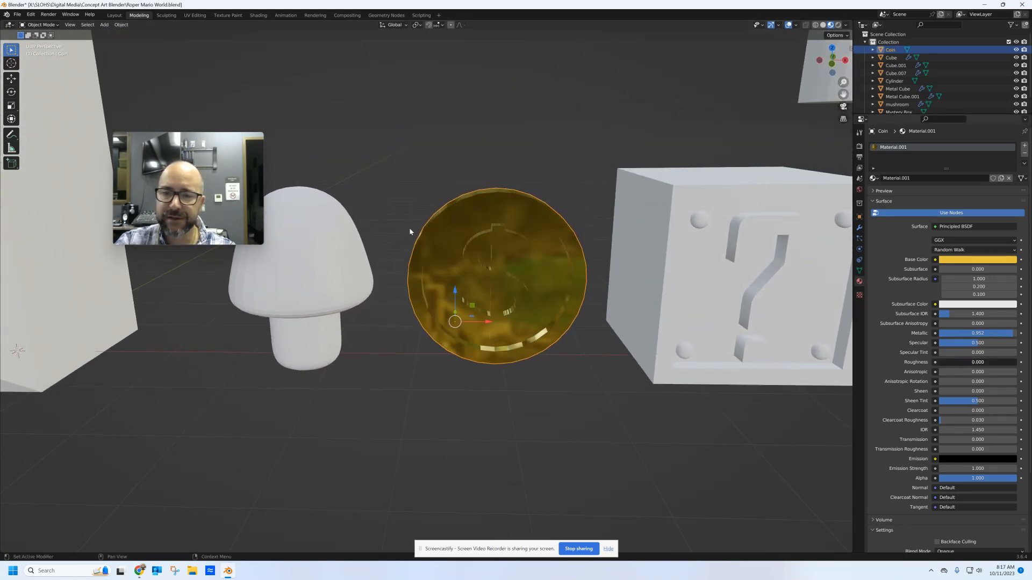
{"action": "middle_click_drag", "start_coordinate": [430, 253], "coordinate": [505, 271]}
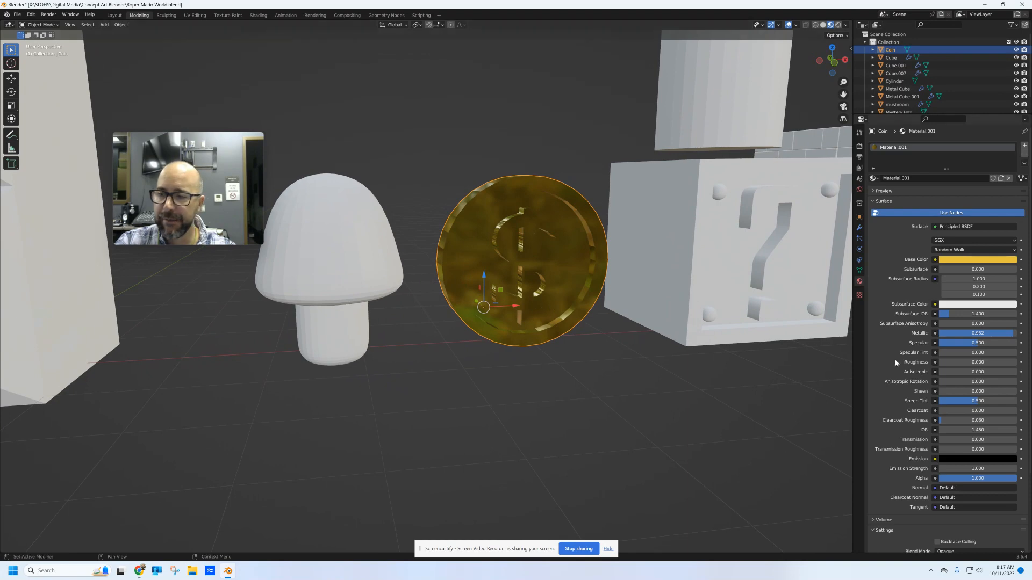
{"action": "left_click_drag", "start_coordinate": [942, 363], "coordinate": [959, 363]}
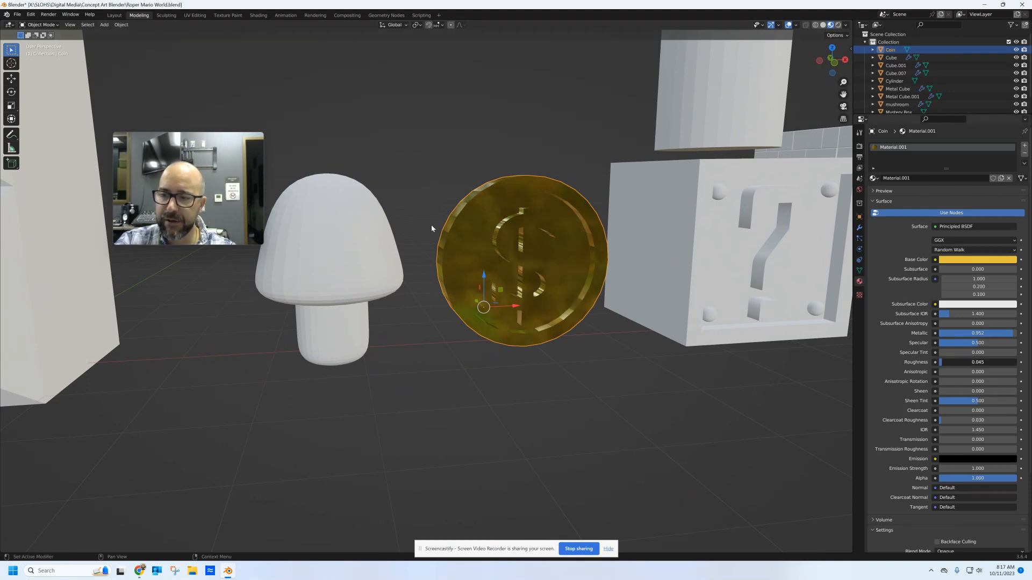
{"action": "middle_click_drag", "start_coordinate": [538, 274], "coordinate": [578, 303]}
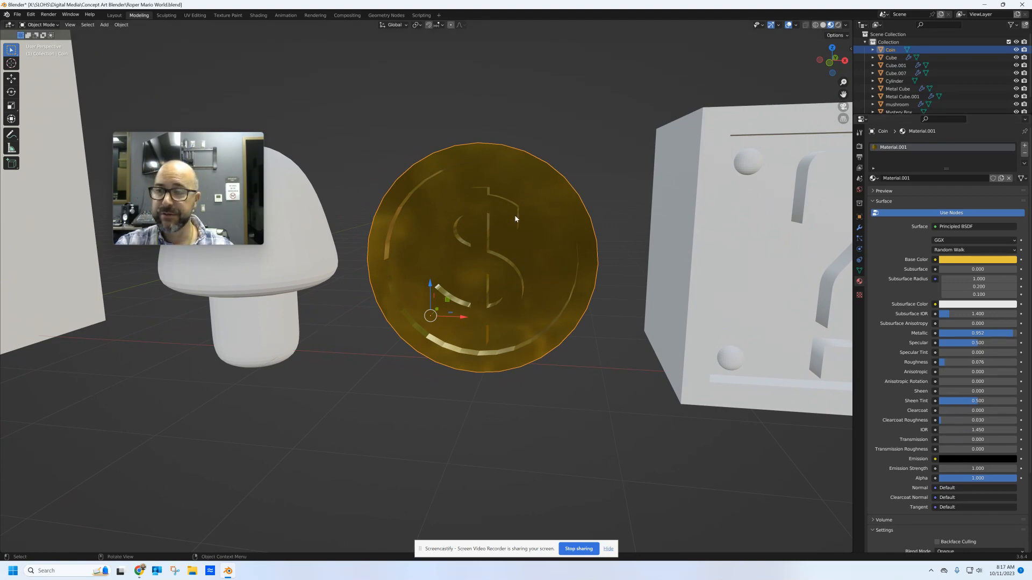
- Rename the coin's material to "Gold Metal"
{"action": "double_click", "coordinate": [910, 179]}
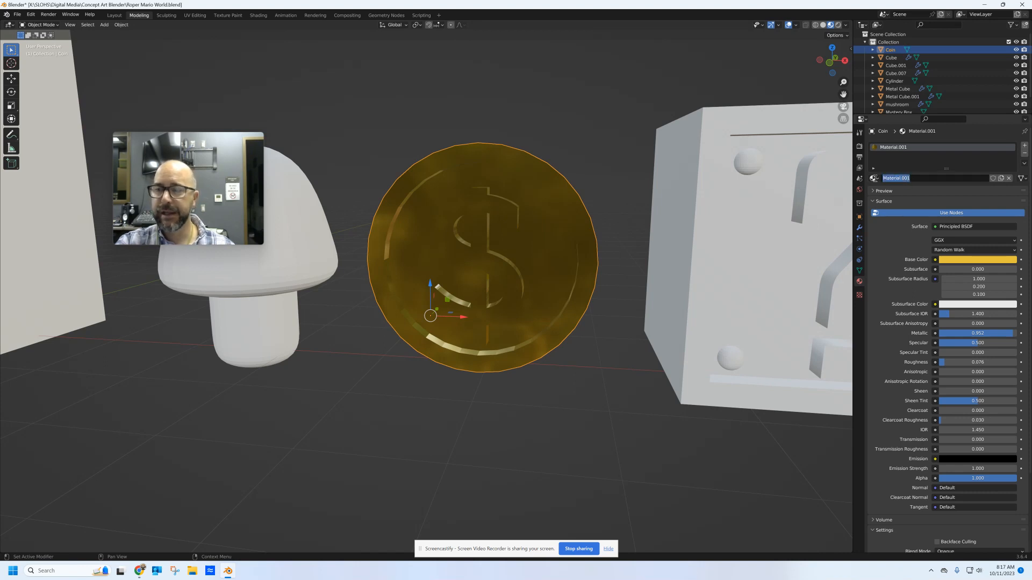
{"action": "left_click_drag", "start_coordinate": [911, 179], "coordinate": [874, 178]}
{"action": "type", "text": "Gold Mt"}
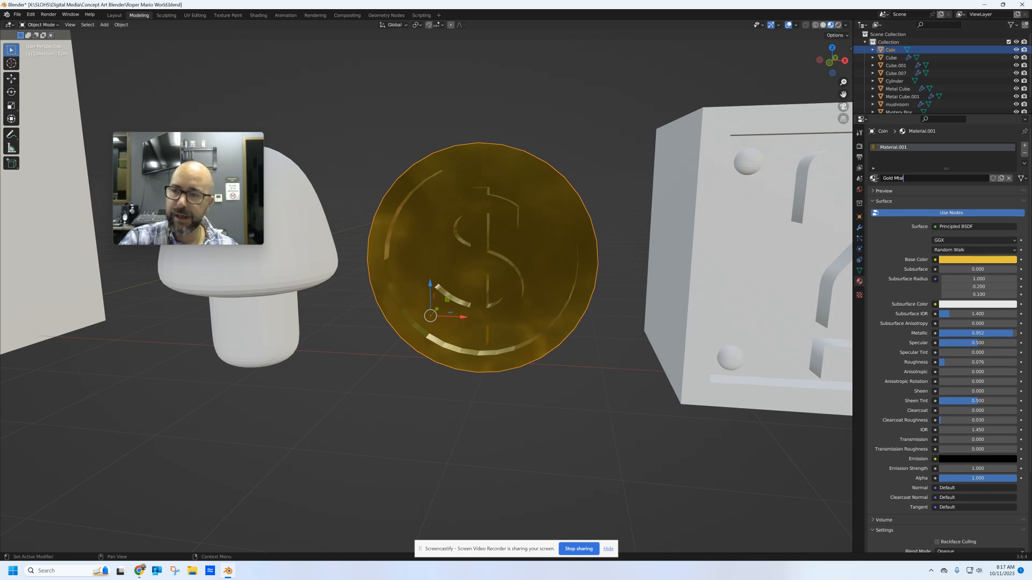
{"action": "type", "text": "al"}
{"action": "key", "text": "Return"}
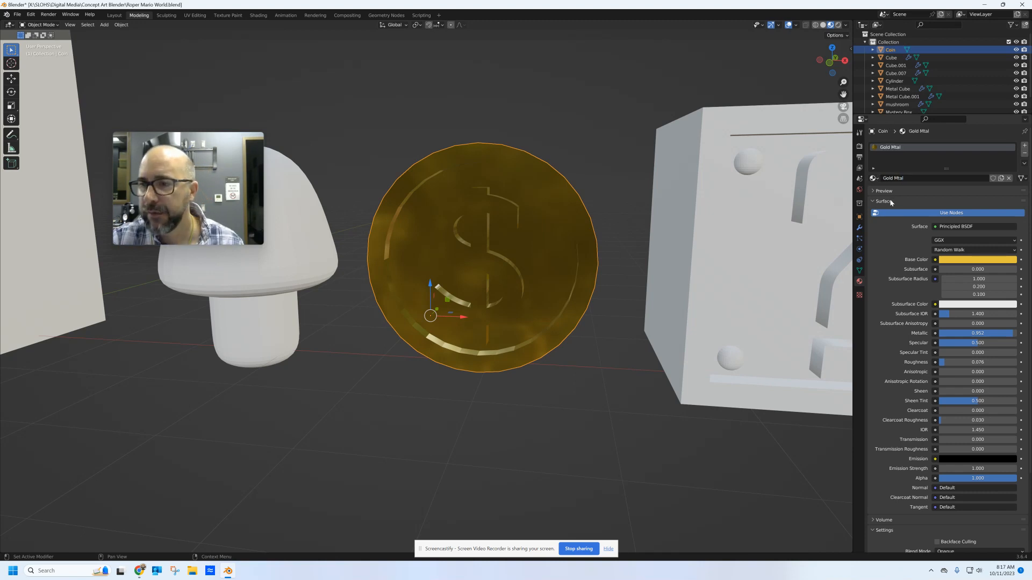
{"action": "double_click", "coordinate": [897, 179]}
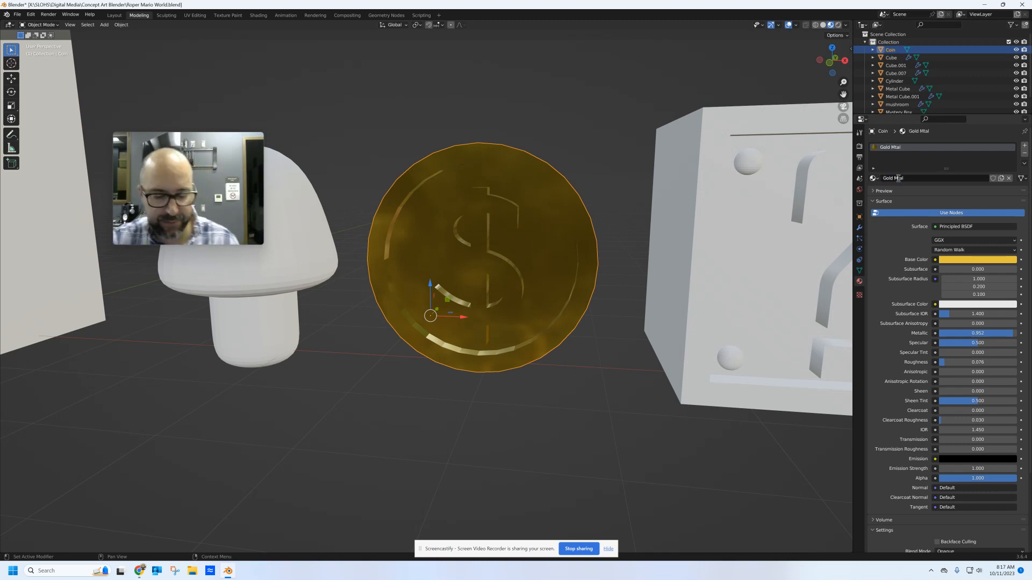
{"action": "type", "text": "e"}
{"action": "key", "text": "Return"}
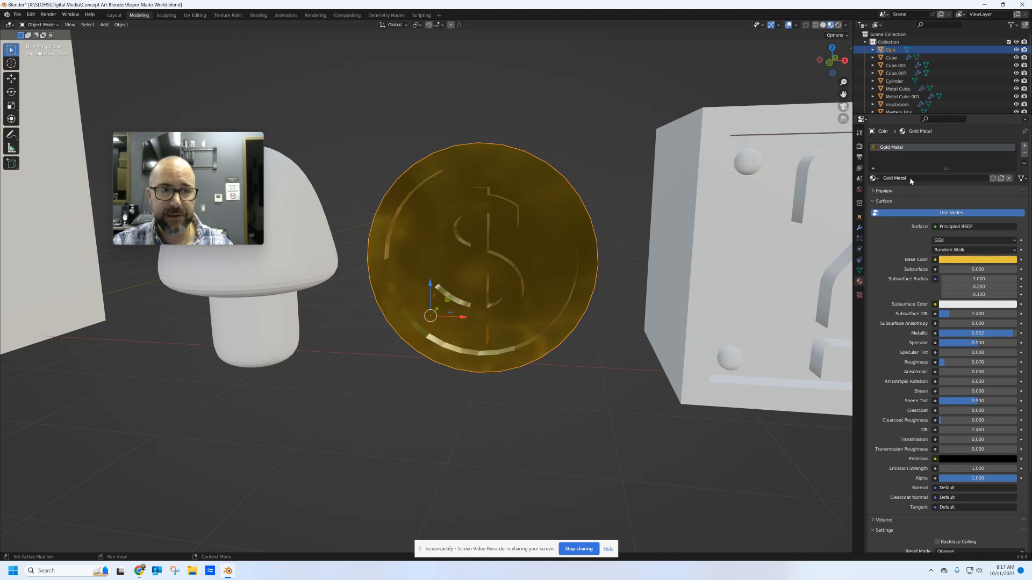
- Check the list of existing materials and inspect the mystery box next to the gold coin
{"action": "left_click", "coordinate": [874, 179]}
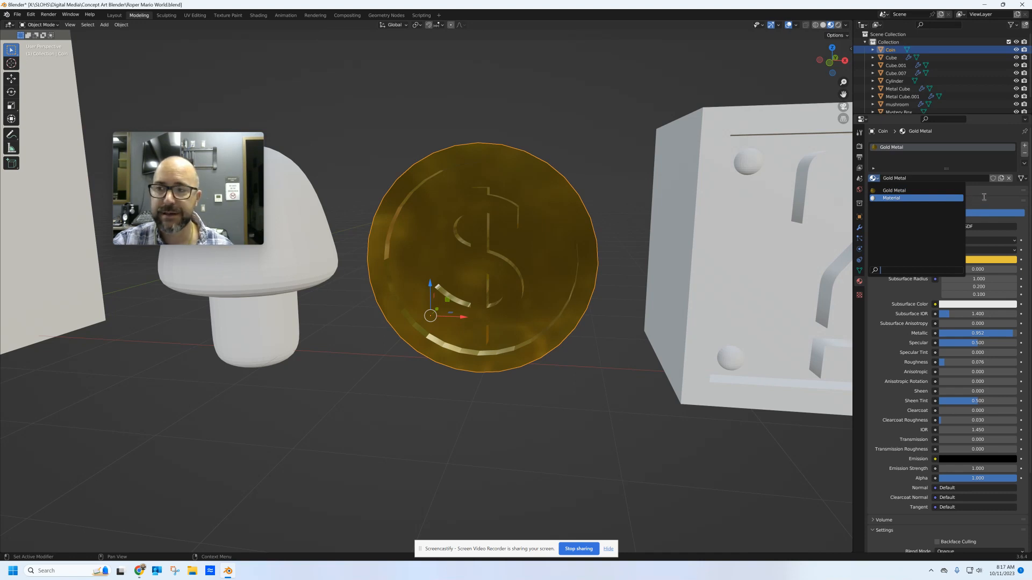
{"action": "scroll", "coordinate": [473, 231], "scroll_direction": "down", "scroll_amount": 4}
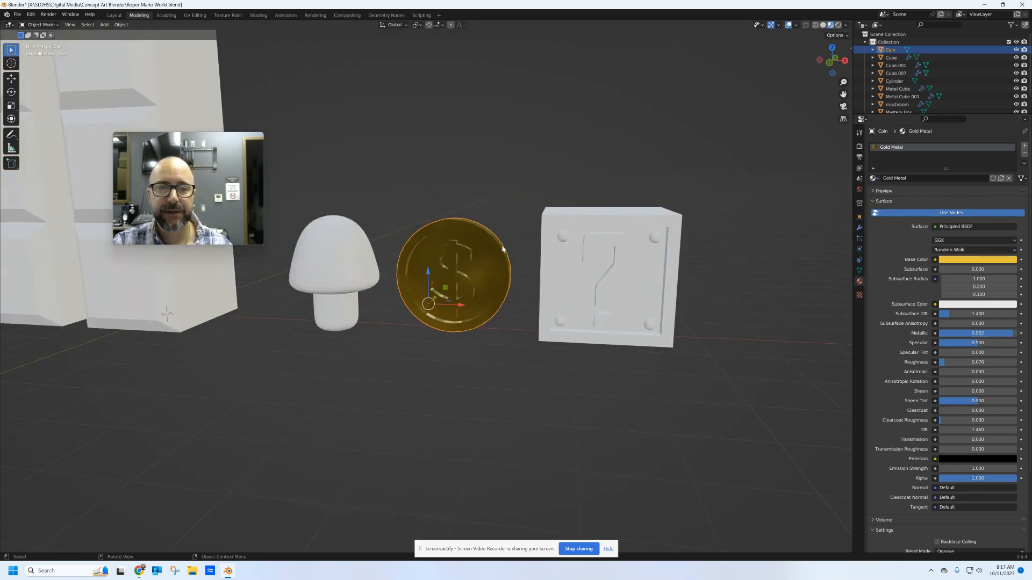
{"action": "middle_click_drag", "start_coordinate": [417, 250], "coordinate": [330, 241], "text": "shift"}
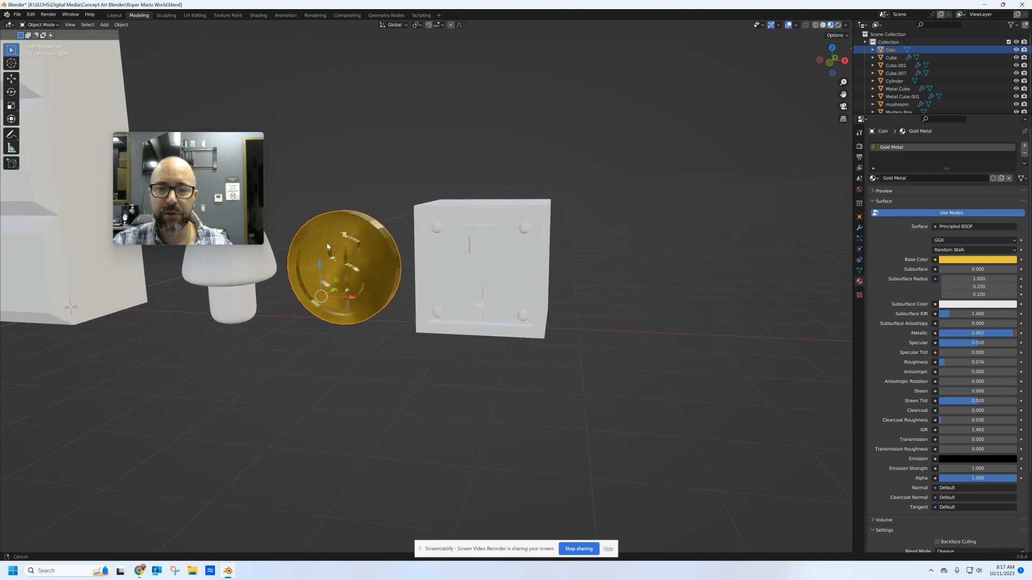
{"action": "middle_click_drag", "start_coordinate": [452, 245], "coordinate": [436, 254]}
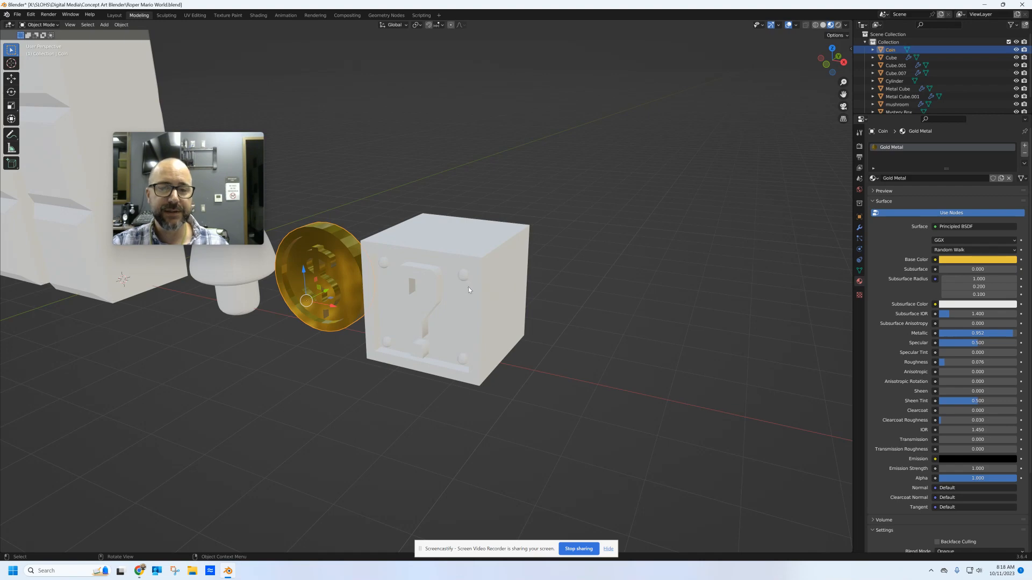
- Check the question-mark block's colors in the browser's Mario items reference image and return to Blender
{"action": "mouse_move", "coordinate": [138, 568]}
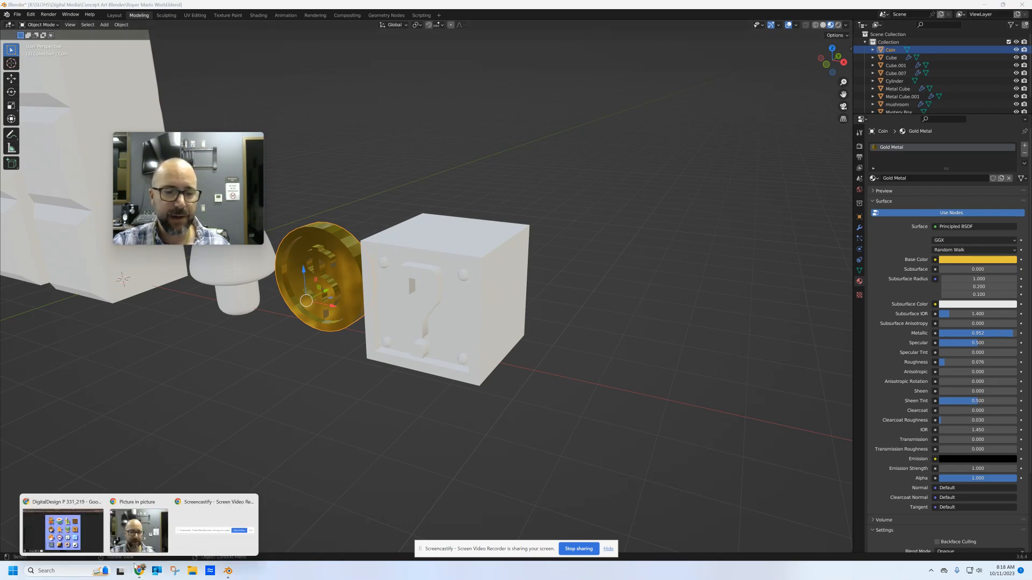
{"action": "left_click", "coordinate": [58, 535]}
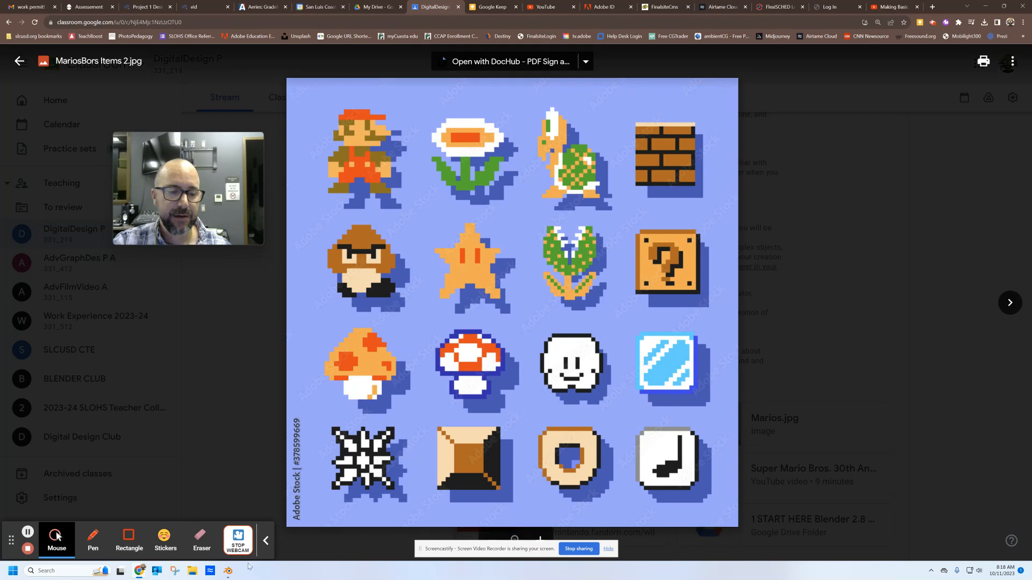
{"action": "left_click", "coordinate": [228, 570]}
- Add a new material to the mystery box and give it a dark brown Base Color
{"action": "middle_click_drag", "start_coordinate": [621, 292], "coordinate": [558, 269]}
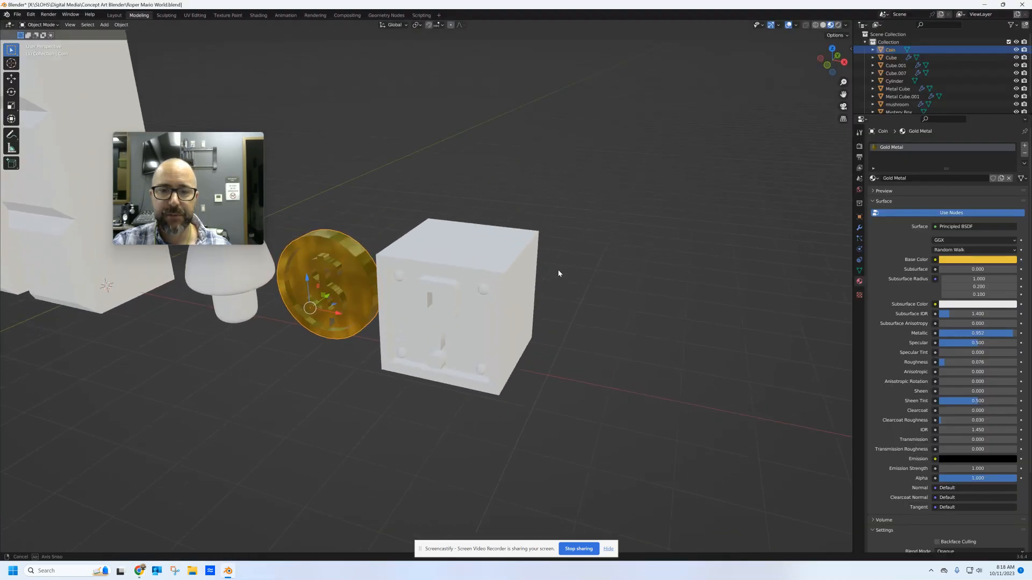
{"action": "left_click", "coordinate": [499, 255]}
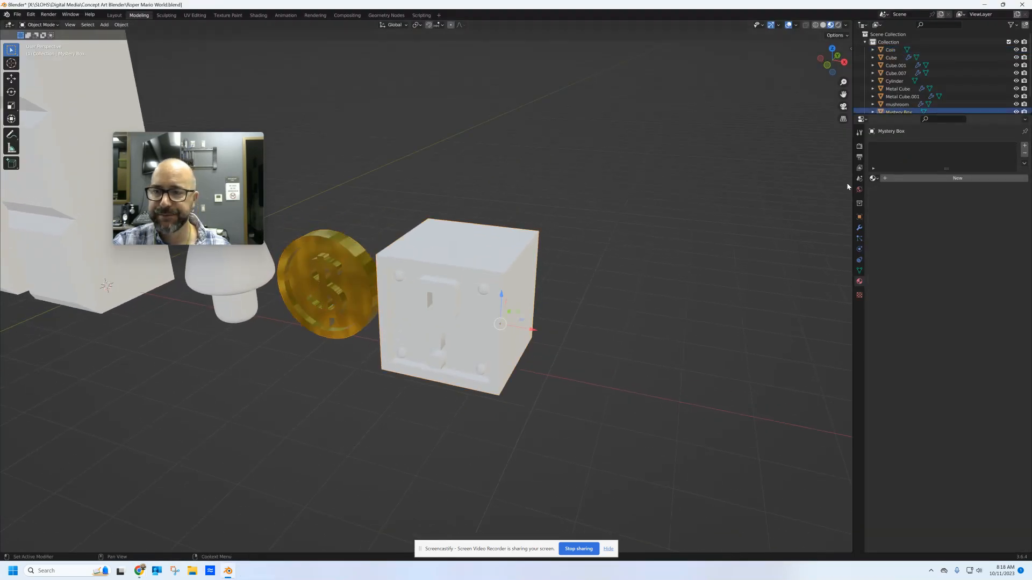
{"action": "left_click", "coordinate": [924, 179]}
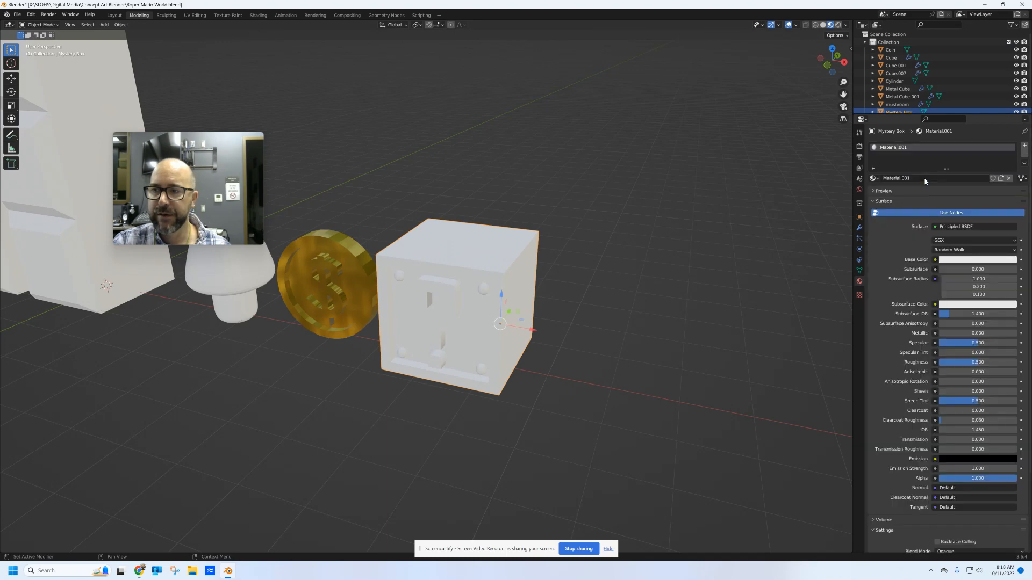
{"action": "left_click", "coordinate": [975, 260]}
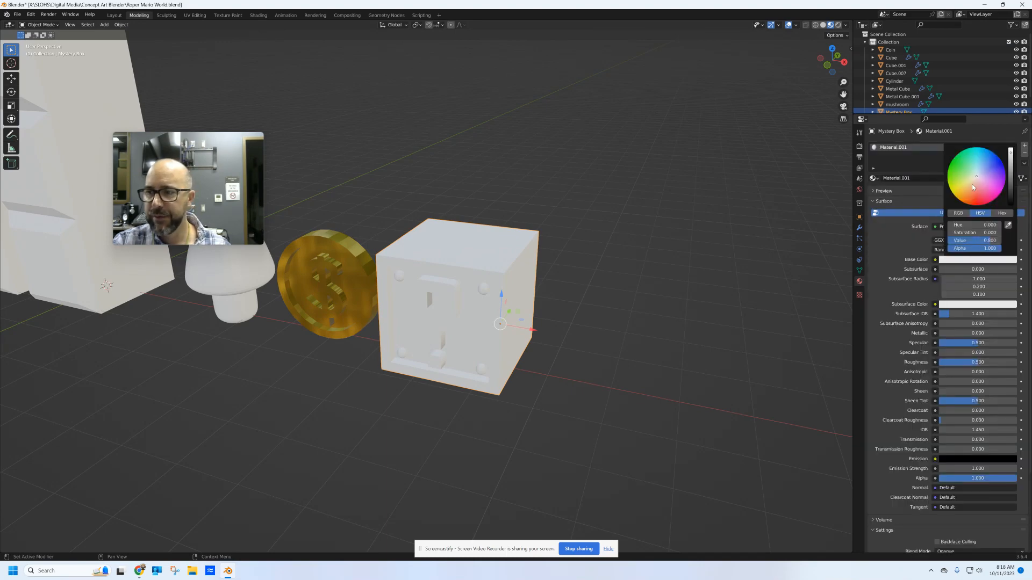
{"action": "left_click_drag", "start_coordinate": [971, 186], "coordinate": [967, 197]}
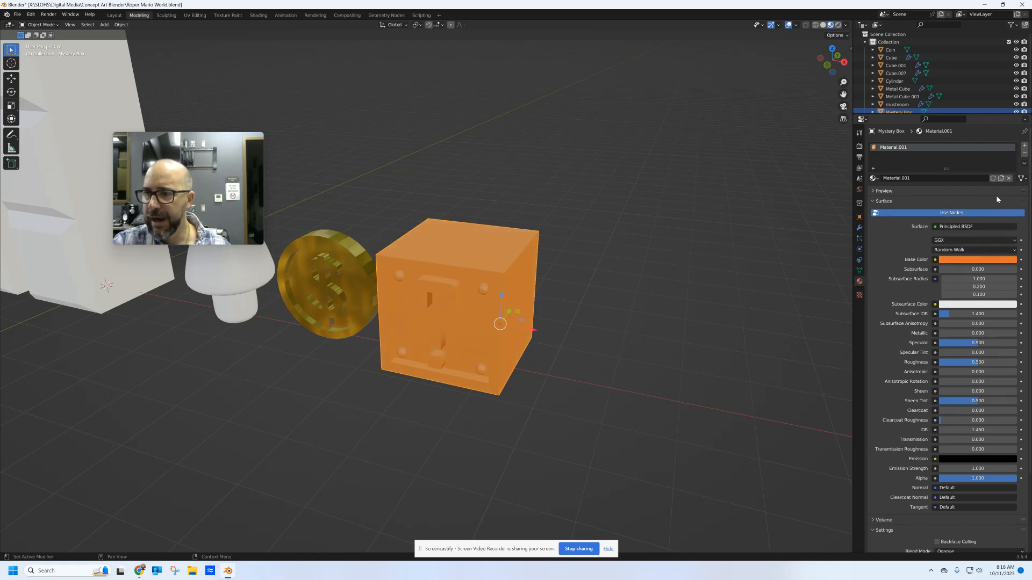
{"action": "left_click", "coordinate": [972, 260]}
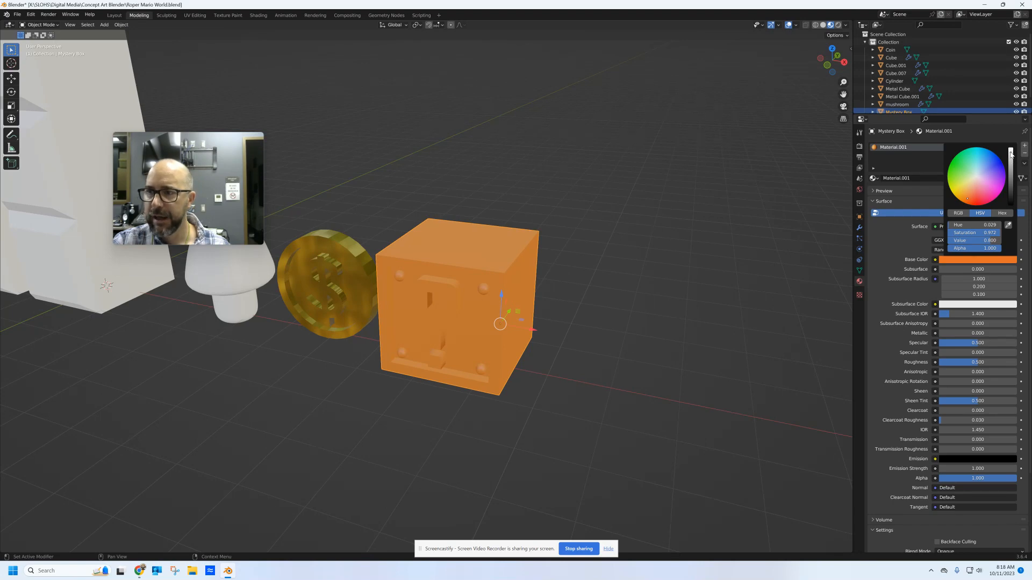
{"action": "left_click_drag", "start_coordinate": [1010, 152], "coordinate": [1011, 186]}
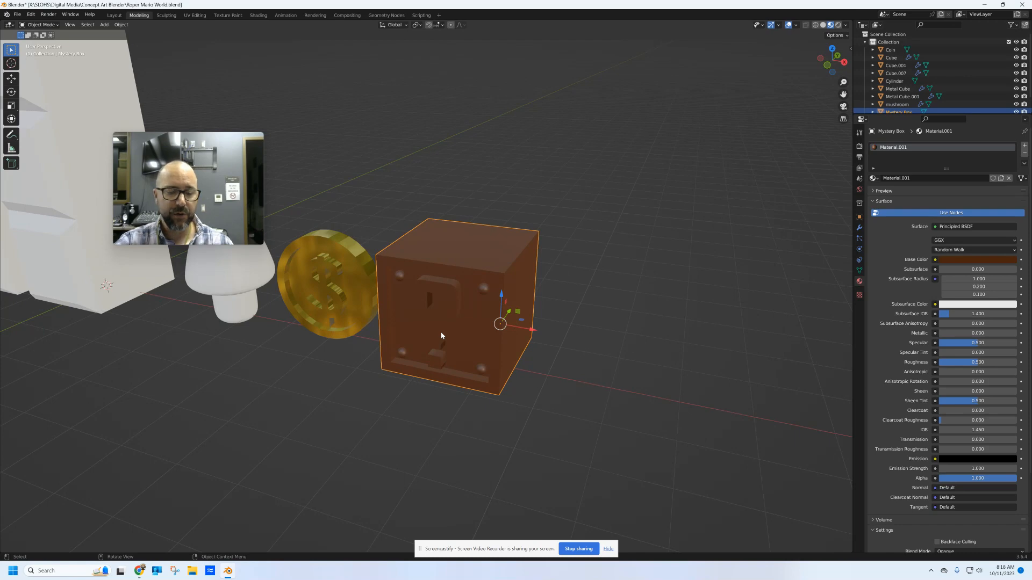
- In Edit Mode on the mystery box, select the front faces of the question mark's curved upper part
{"action": "key", "text": "Tab"}
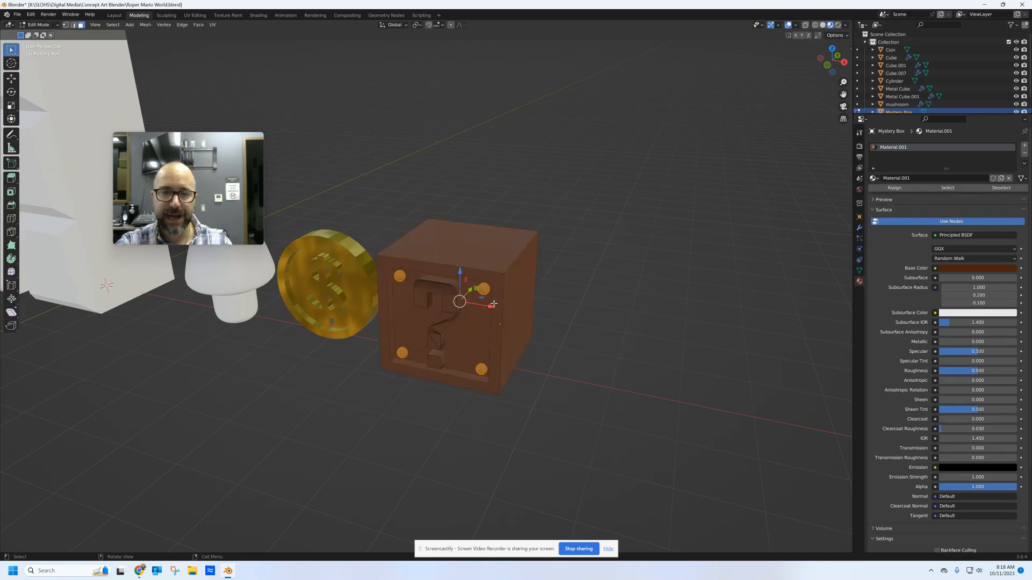
{"action": "scroll", "coordinate": [465, 333], "scroll_direction": "up", "scroll_amount": 6}
{"action": "scroll", "coordinate": [505, 352], "scroll_direction": "down", "scroll_amount": 6}
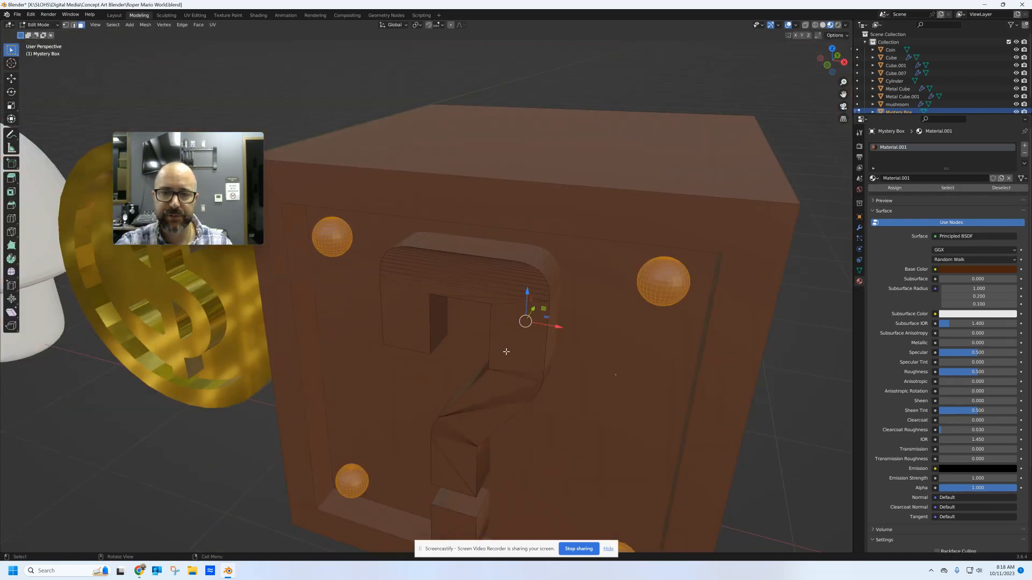
{"action": "middle_click_drag", "start_coordinate": [508, 352], "coordinate": [517, 320]}
{"action": "scroll", "coordinate": [516, 320], "scroll_direction": "up", "scroll_amount": 2}
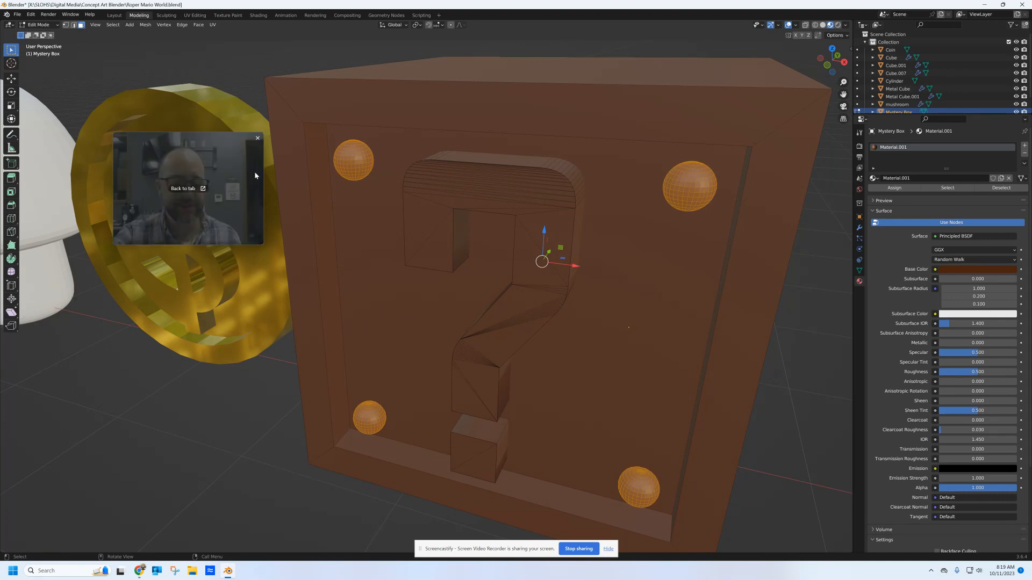
{"action": "left_click", "coordinate": [440, 258]}
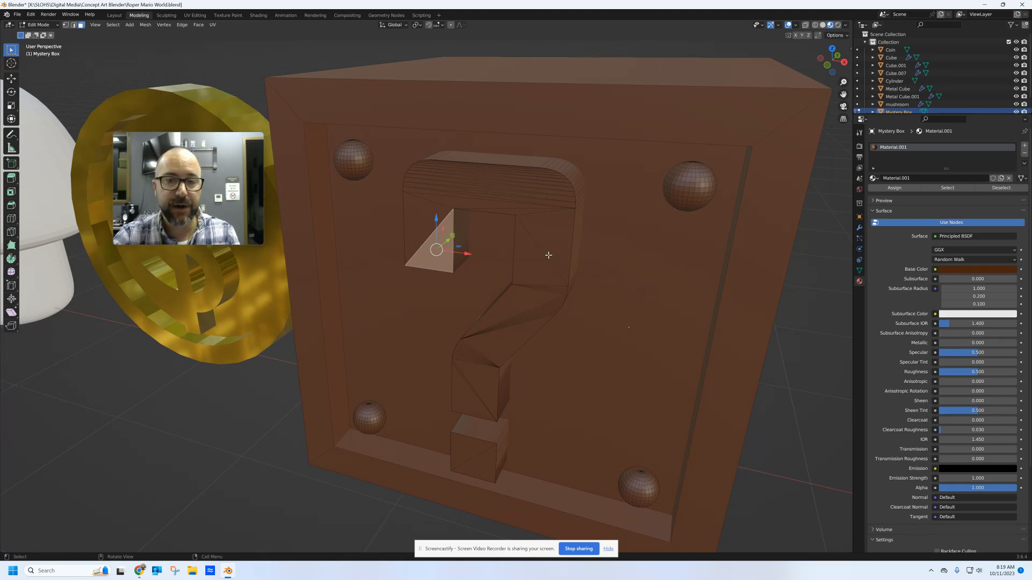
{"action": "key", "text": "l"}
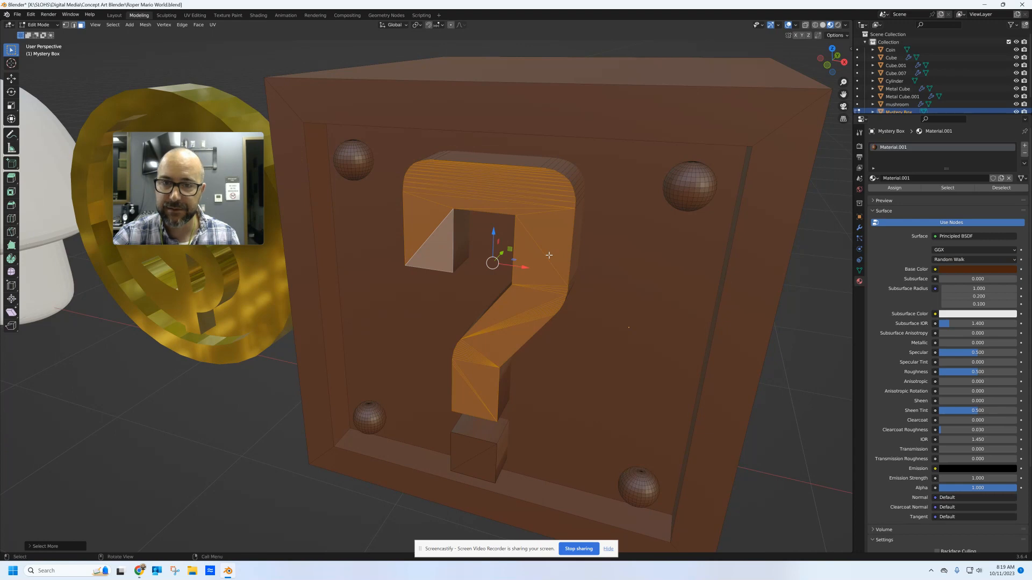
{"action": "scroll", "coordinate": [549, 256], "scroll_direction": "up", "scroll_amount": 3}
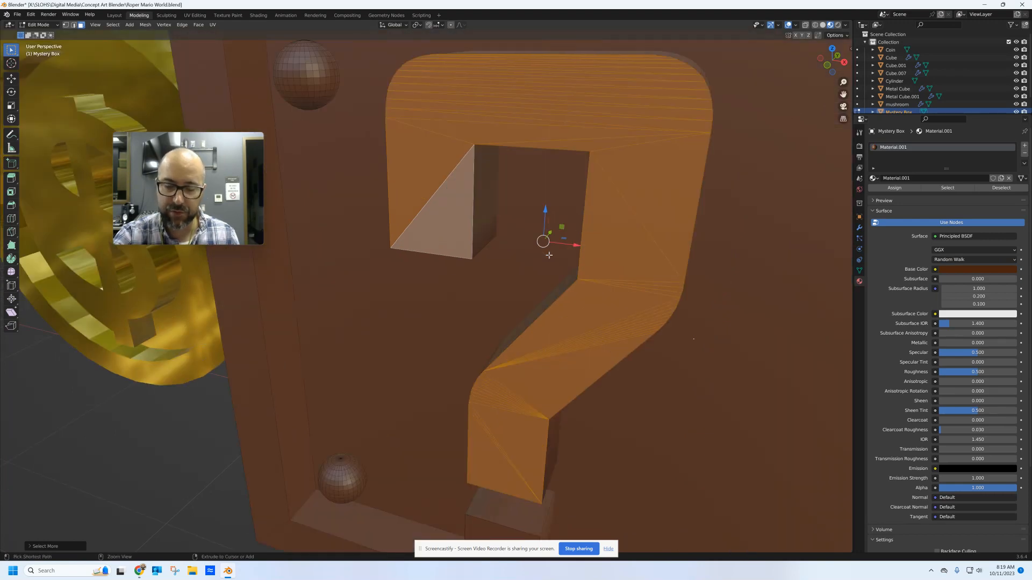
{"action": "scroll", "coordinate": [549, 255], "scroll_direction": "up", "scroll_amount": 4}
{"action": "scroll", "coordinate": [549, 256], "scroll_direction": "down", "scroll_amount": 7}
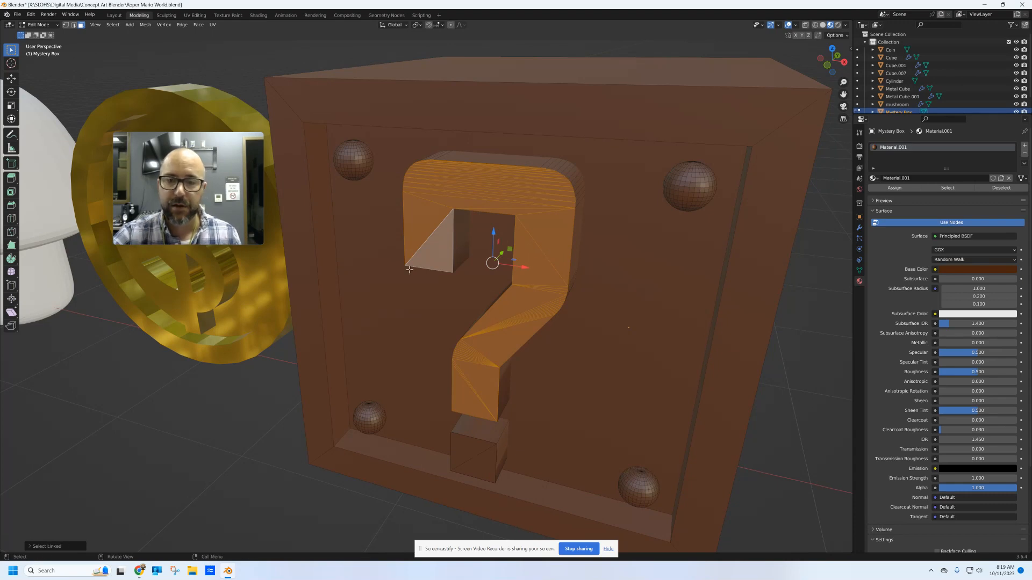
{"action": "middle_click_drag", "start_coordinate": [444, 244], "coordinate": [472, 366]}
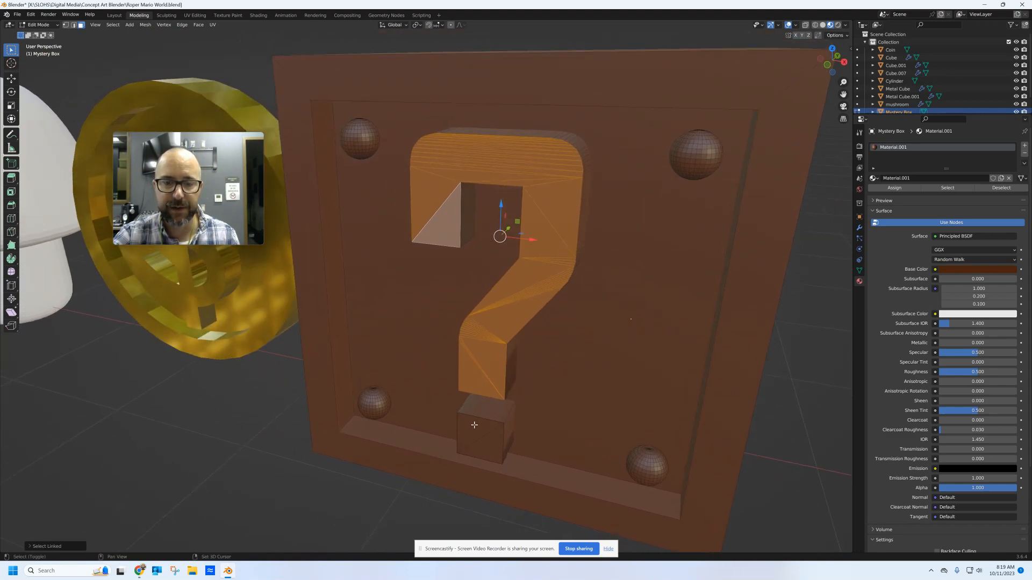
- Add both front faces of the question mark's square dot to the selection
{"action": "left_click", "coordinate": [485, 446], "text": "shift"}
{"action": "left_click", "coordinate": [486, 447], "text": "shift"}
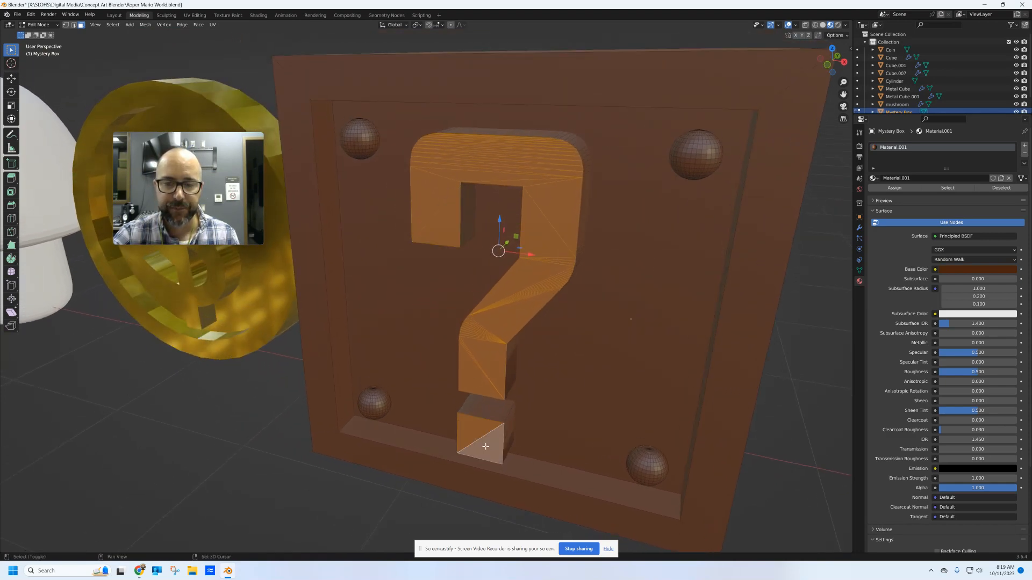
{"action": "mouse_move", "coordinate": [509, 320]}
{"action": "middle_mouse_down"}
{"action": "mouse_move", "coordinate": [500, 311]}
{"action": "mouse_move", "coordinate": [510, 321]}
{"action": "middle_mouse_up"}
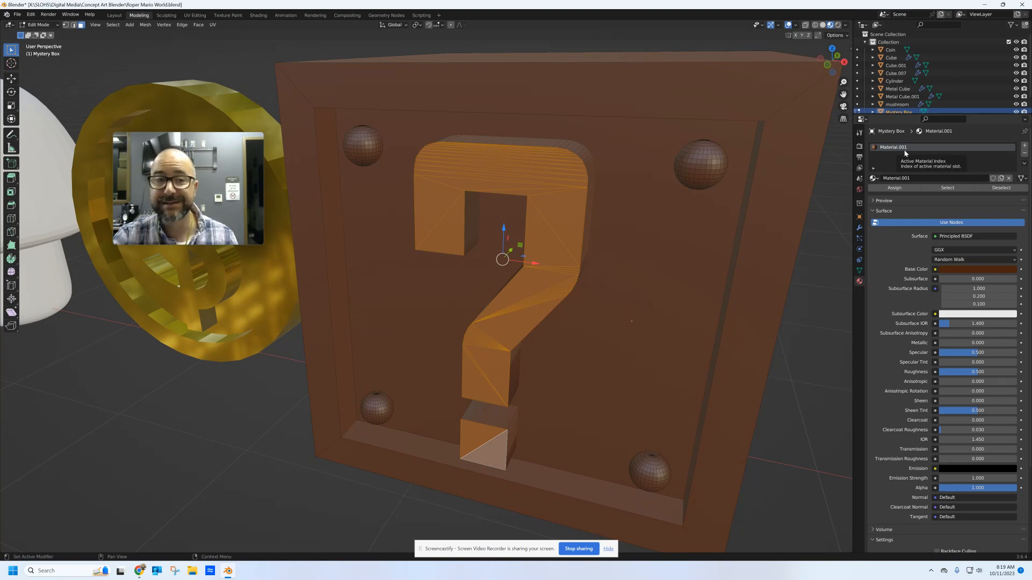
- Add a second material slot to the mystery box with a new material and a golden yellow Base Color
{"action": "left_click", "coordinate": [1025, 146]}
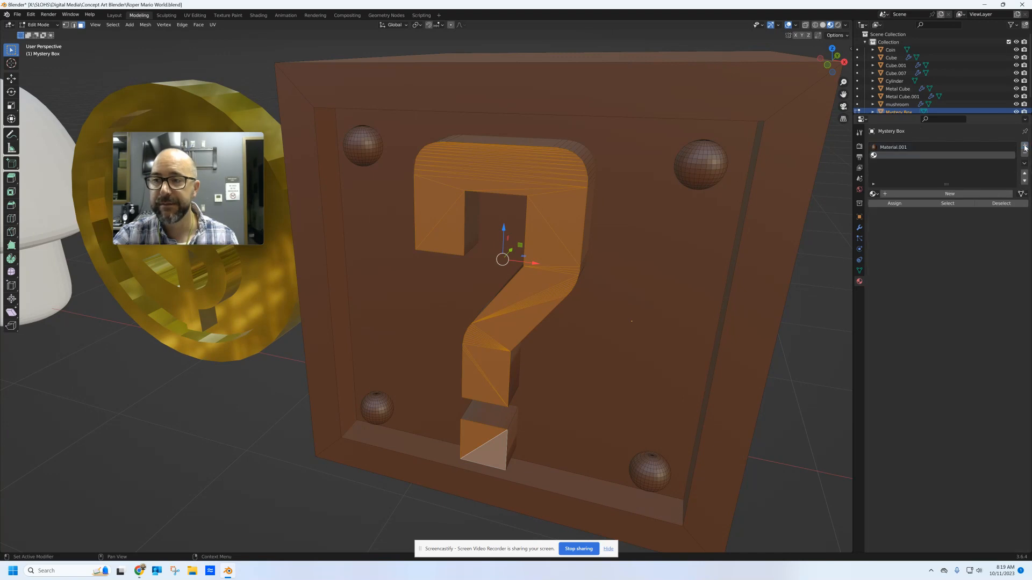
{"action": "left_click", "coordinate": [945, 195]}
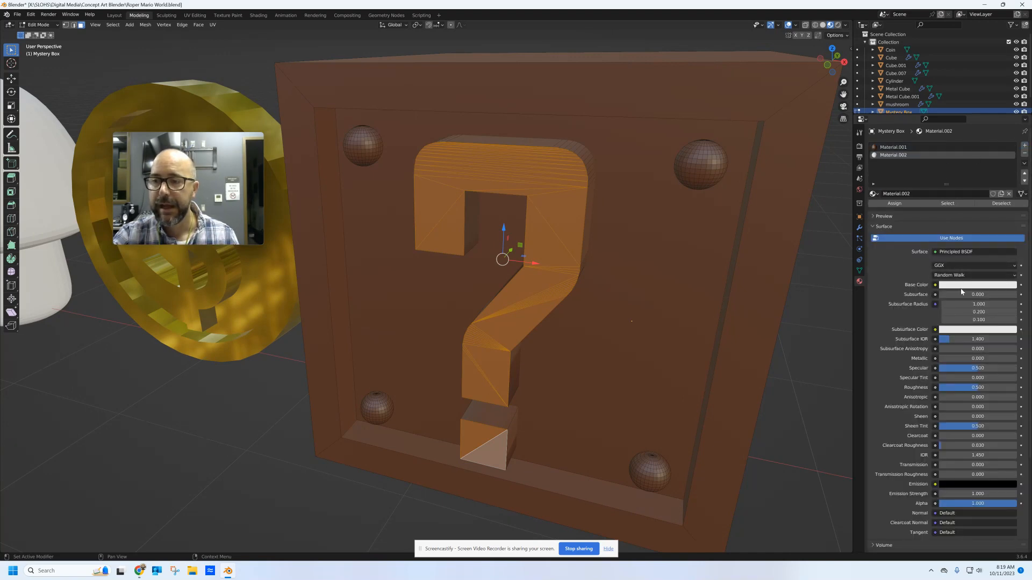
{"action": "left_click", "coordinate": [961, 285]}
{"action": "left_click", "coordinate": [961, 213]}
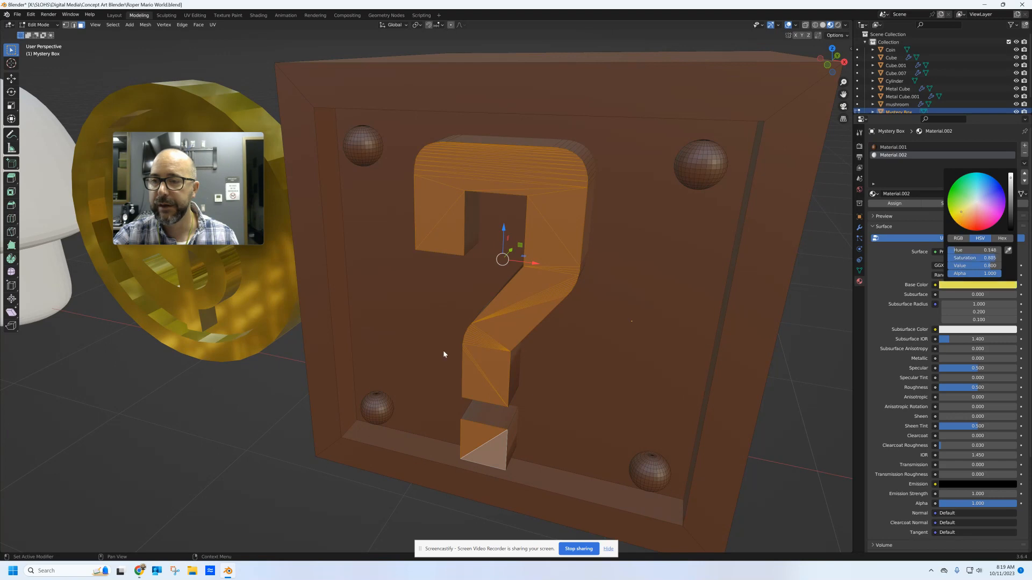
{"action": "left_click_drag", "start_coordinate": [961, 212], "coordinate": [956, 217]}
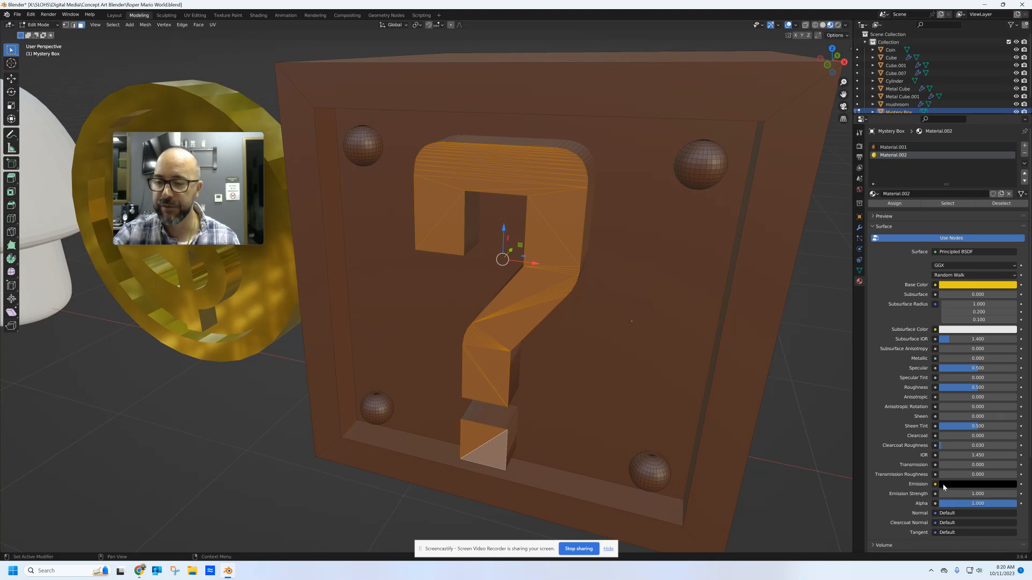
- Set the second material's Emission color to a bright golden yellow with a hue of 0.107
{"action": "left_click", "coordinate": [961, 487]}
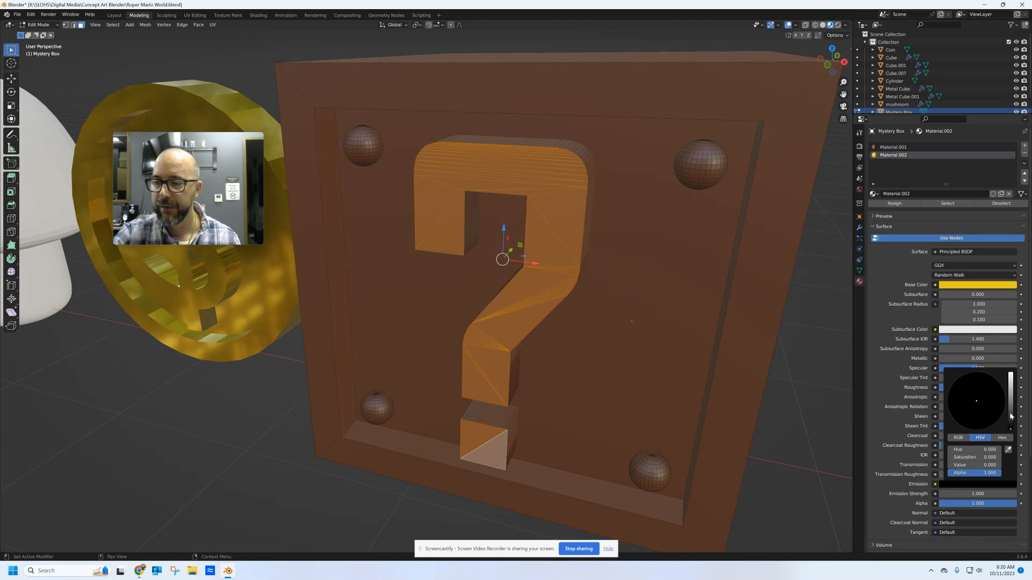
{"action": "left_click_drag", "start_coordinate": [1010, 415], "coordinate": [1010, 384]}
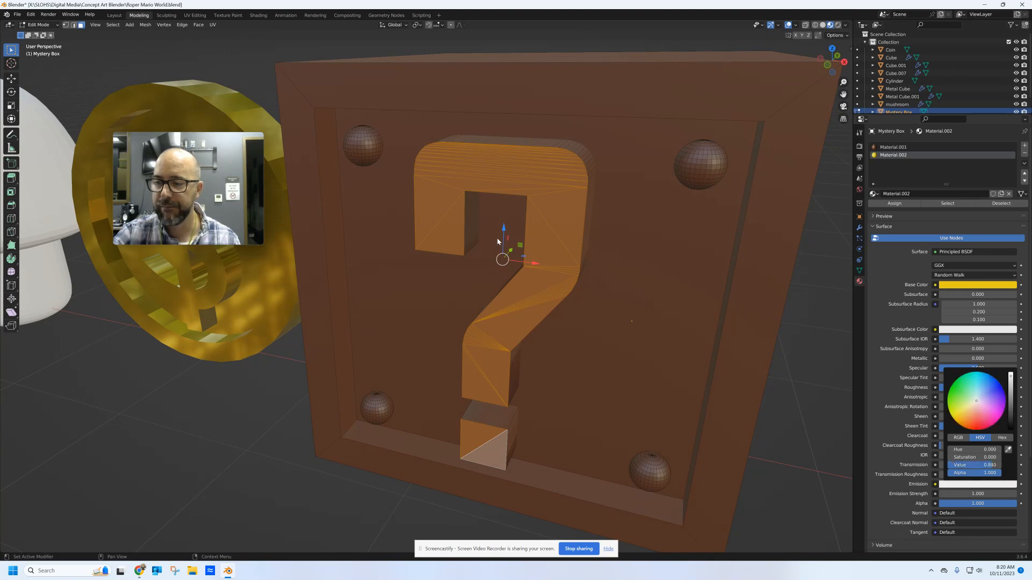
{"action": "left_click", "coordinate": [954, 412]}
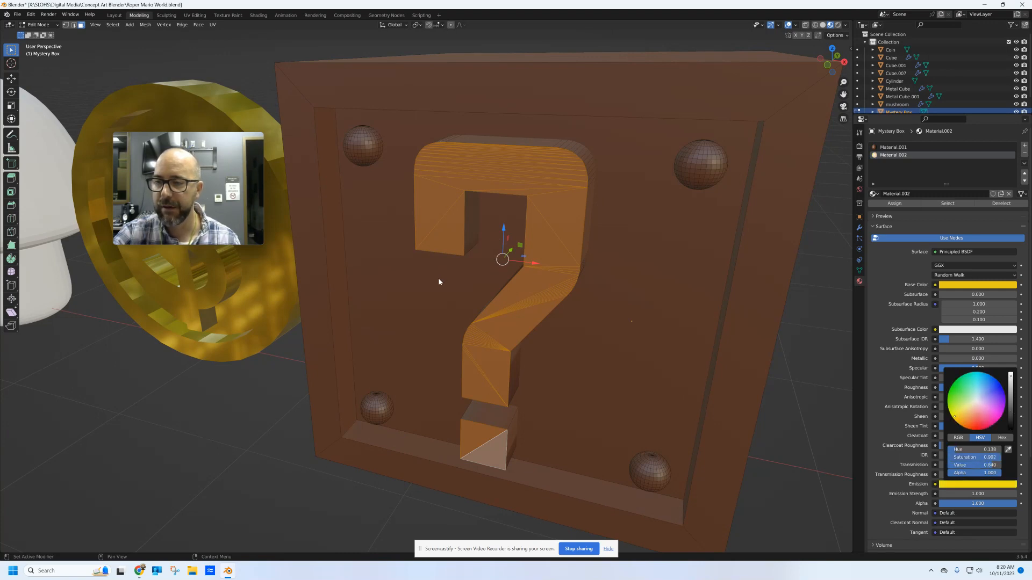
{"action": "left_click_drag", "start_coordinate": [954, 416], "coordinate": [955, 419]}
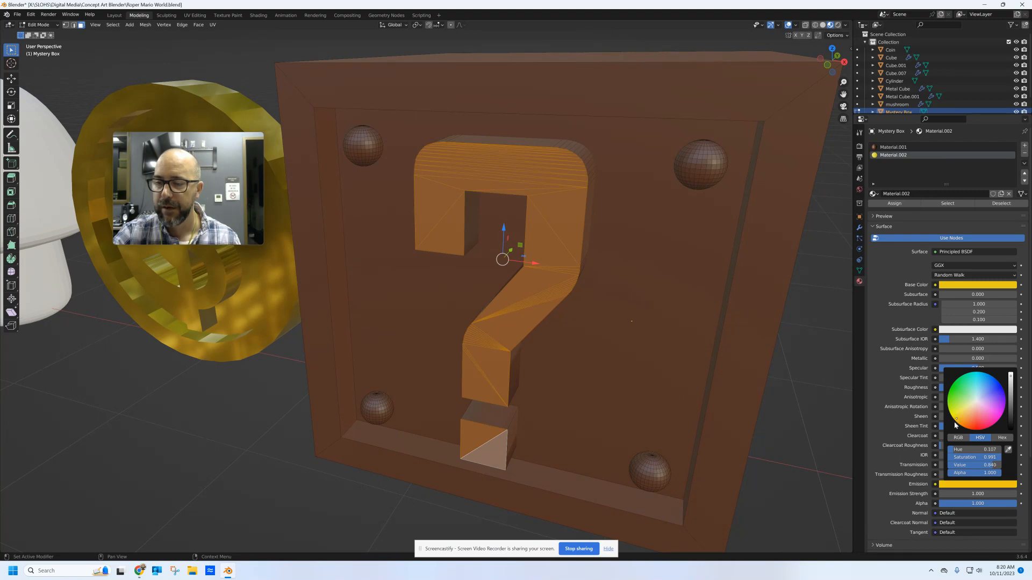
- Raise the yellow material's Emission Strength to 4.200 and assign the material to the selected question mark faces
{"action": "left_click_drag", "start_coordinate": [967, 494], "coordinate": [983, 495]}
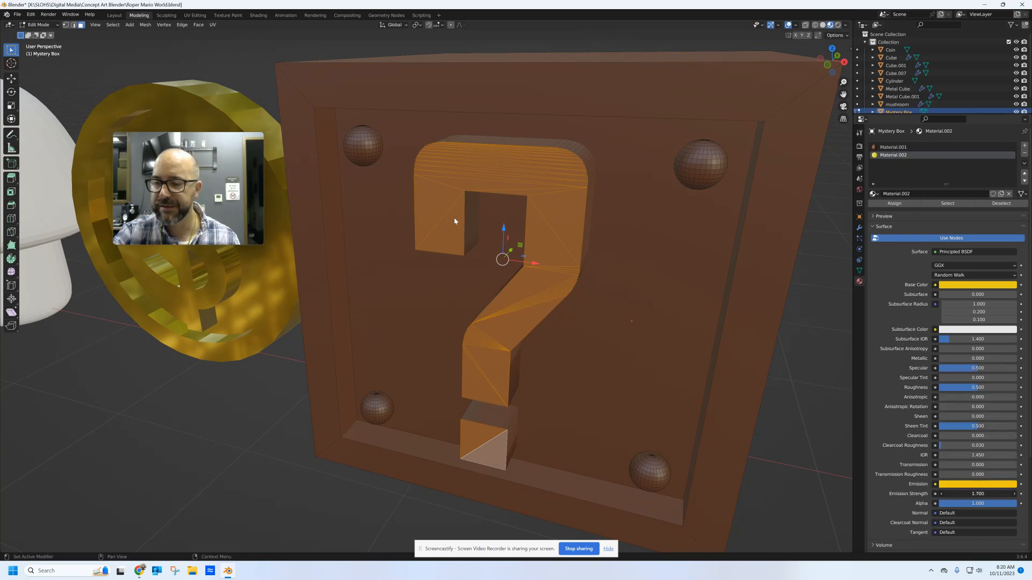
{"action": "left_click_drag", "start_coordinate": [456, 220], "coordinate": [460, 220]}
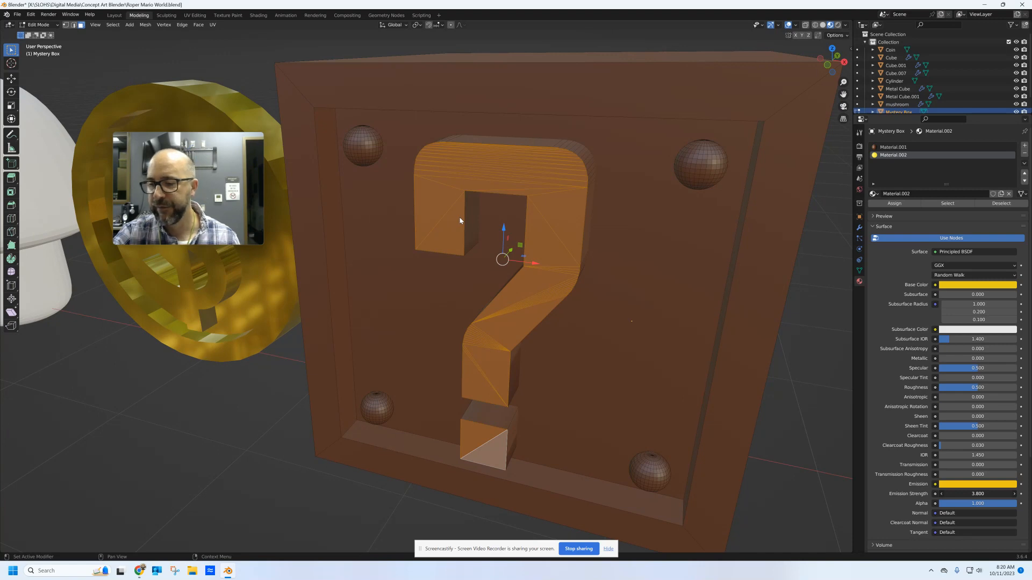
{"action": "left_click_drag", "start_coordinate": [460, 220], "coordinate": [461, 220]}
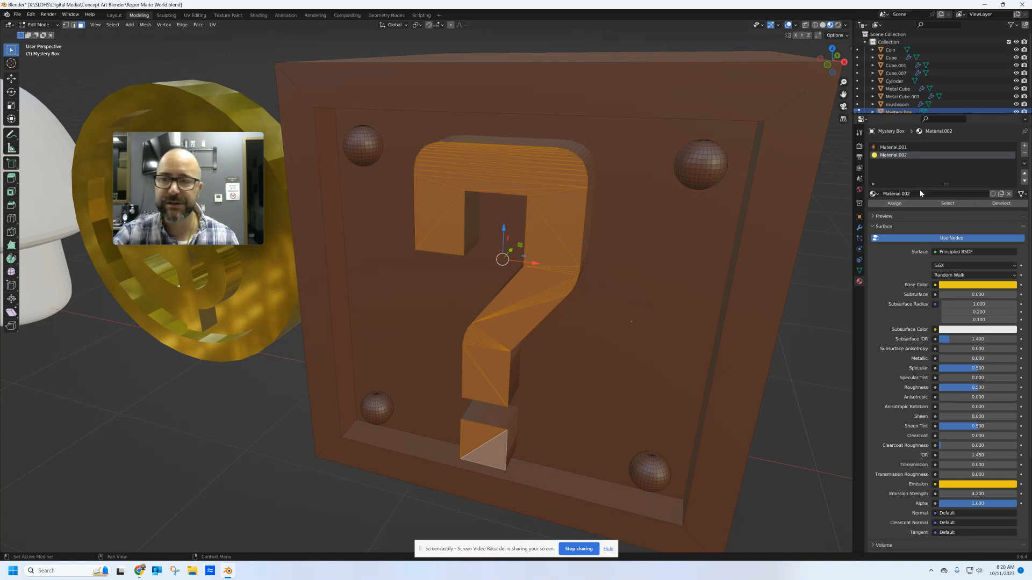
{"action": "left_click", "coordinate": [895, 205]}
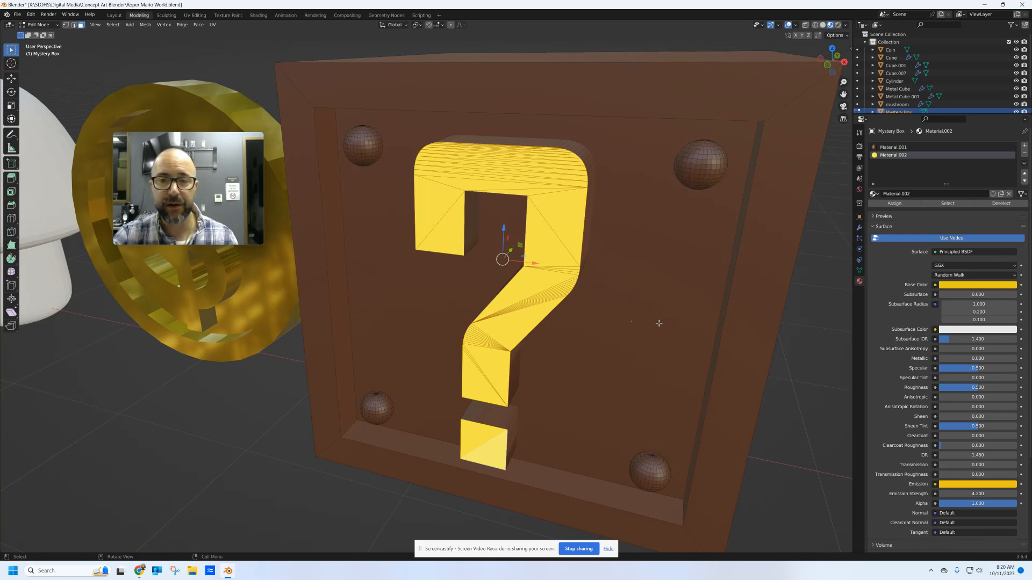
- Try to select all four corner spheres of the mystery box by picking one face on each and extending to linked geometry
{"action": "left_click", "coordinate": [705, 169]}
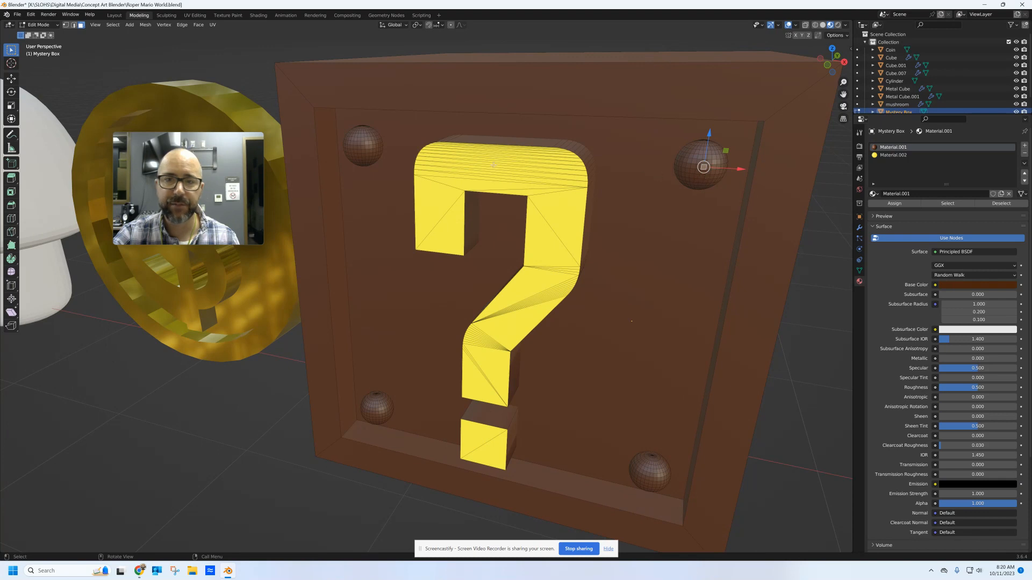
{"action": "left_click", "coordinate": [371, 145], "text": "shift"}
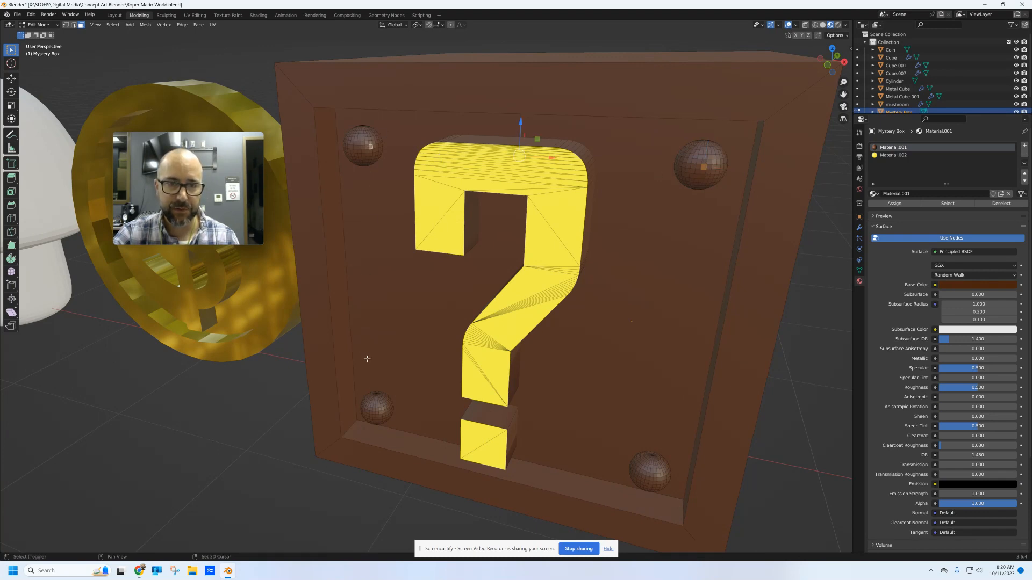
{"action": "left_click", "coordinate": [382, 409], "text": "shift"}
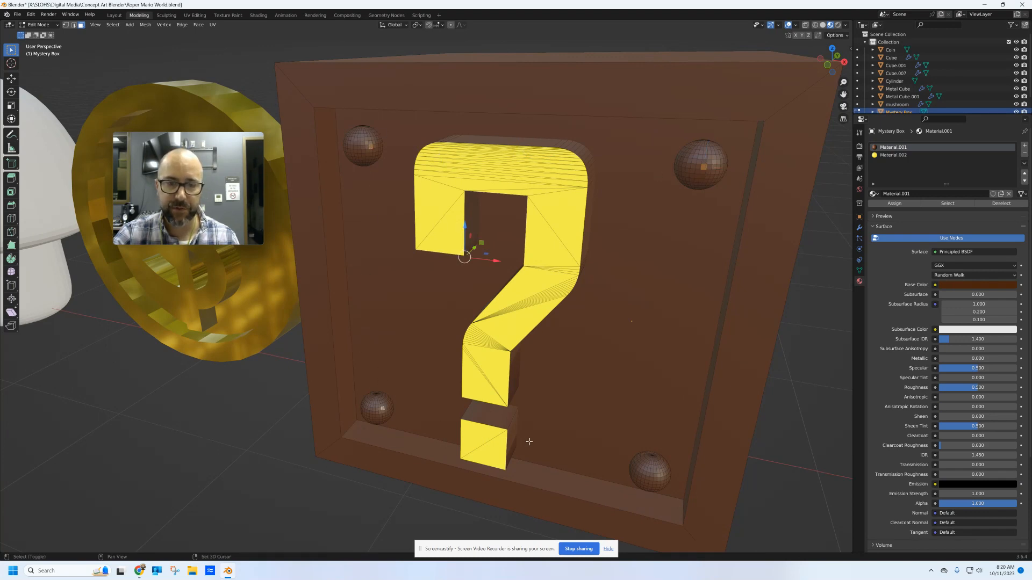
{"action": "left_click", "coordinate": [655, 470], "text": "shift"}
{"action": "key", "text": "ctrl+l"}
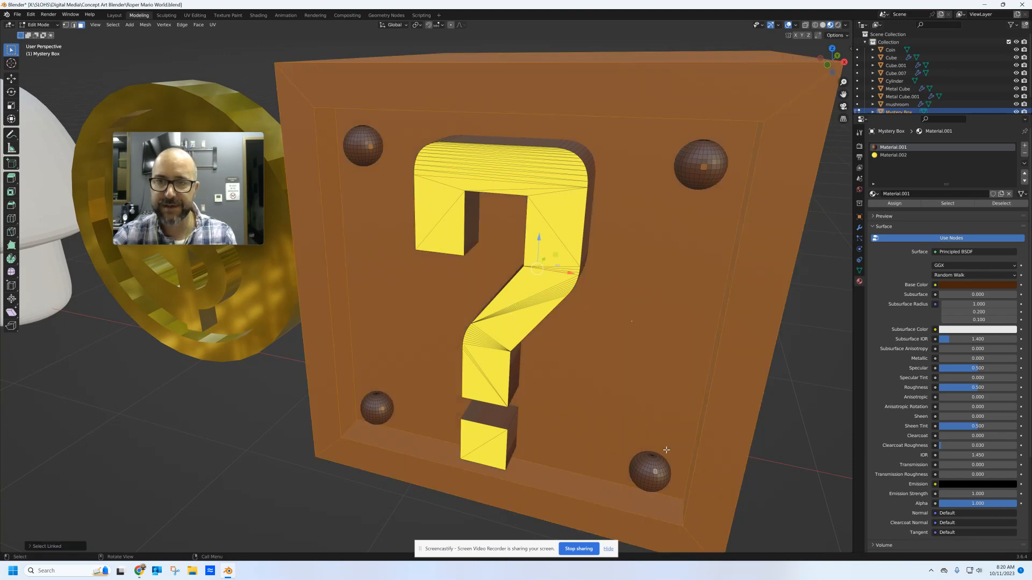
- Select all linked faces of the two upper corner spheres on the mystery box's front
{"action": "left_click", "coordinate": [698, 175]}
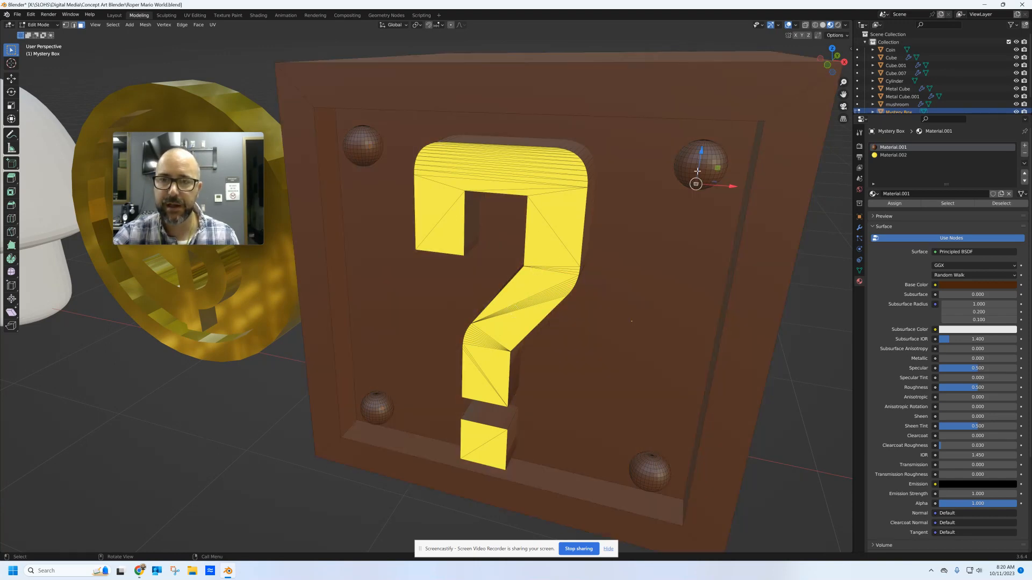
{"action": "key", "text": "ctrl+l"}
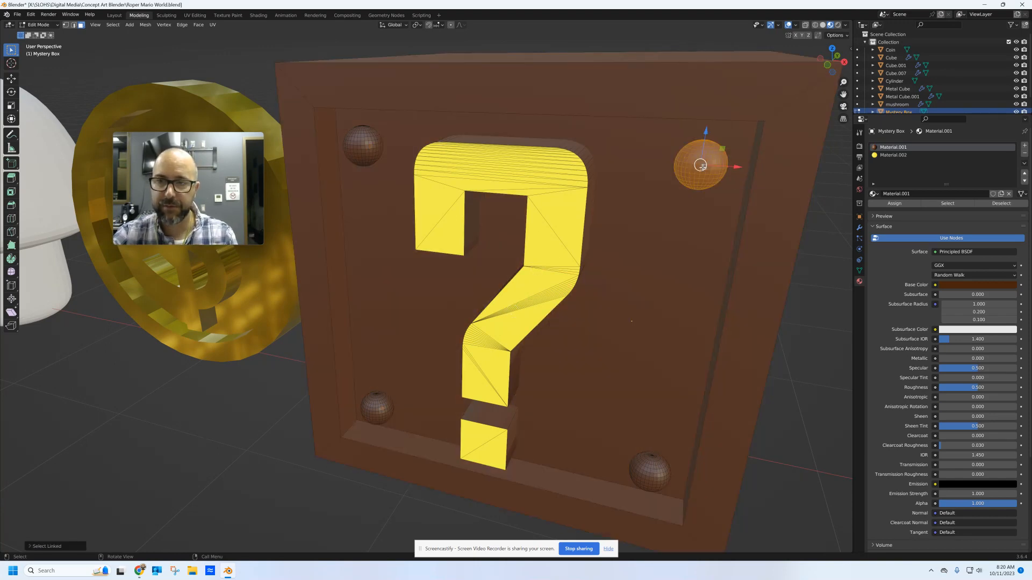
{"action": "left_click", "coordinate": [371, 152], "text": "shift"}
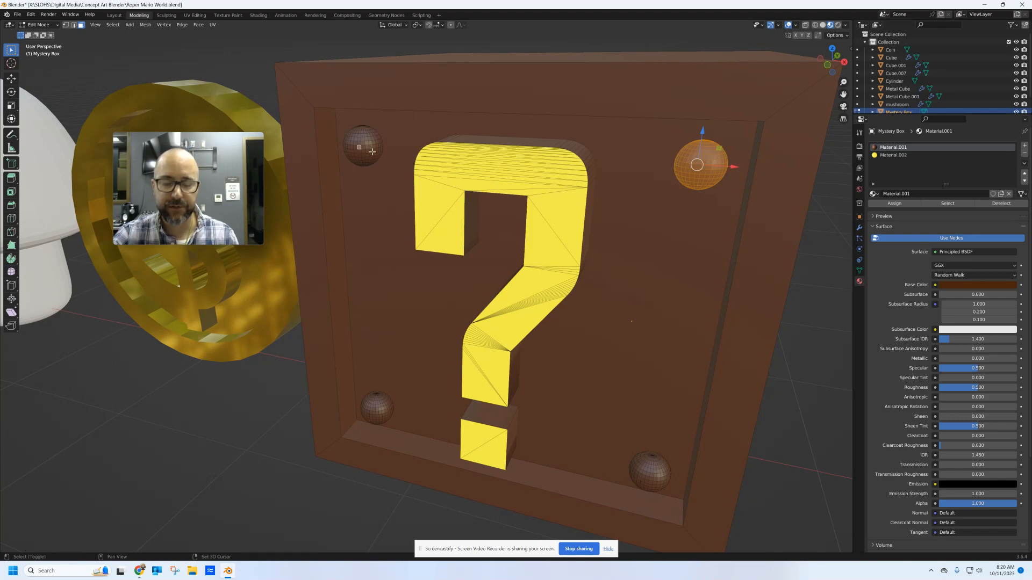
{"action": "key", "text": "ctrl+l"}
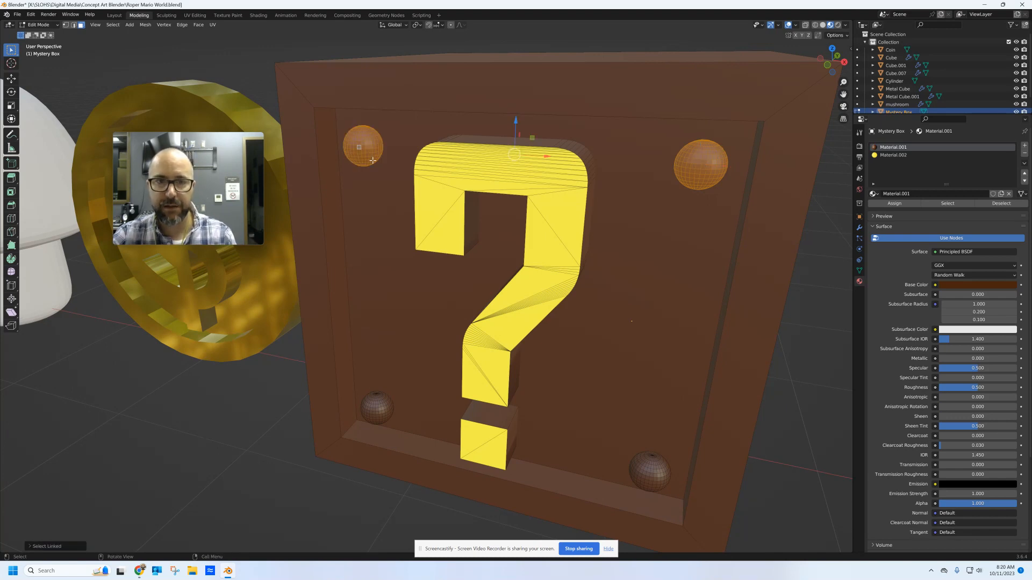
- Try to extend the selection to linked faces from a face on the lower-left corner sphere, and undo it
{"action": "left_click", "coordinate": [377, 410], "text": "shift"}
{"action": "key", "text": "ctrl+l"}
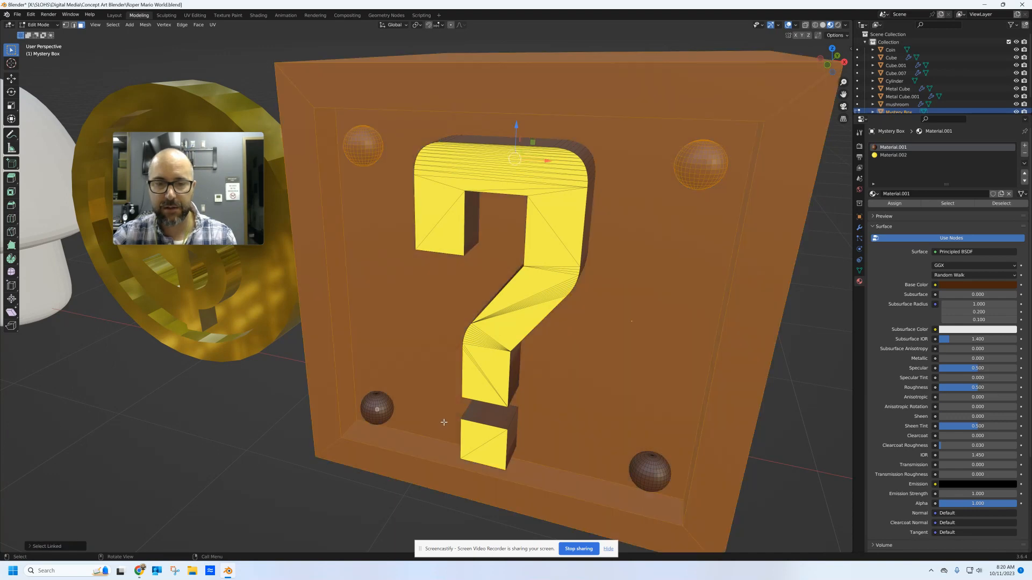
{"action": "key", "text": "ctrl+z"}
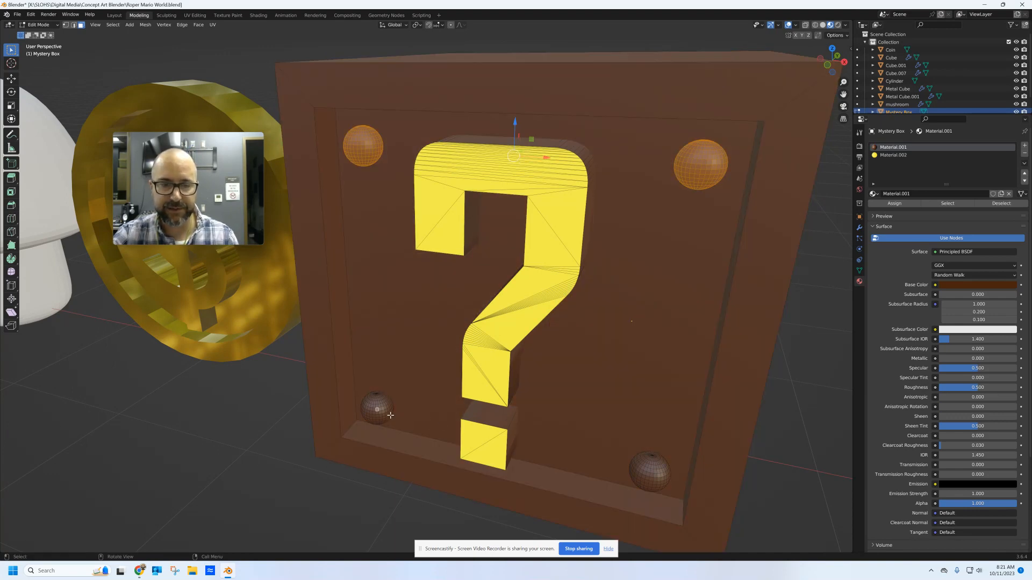
- Add all linked faces of the two lower corner spheres to the selection
{"action": "scroll", "coordinate": [387, 415], "scroll_direction": "up", "scroll_amount": 6}
{"action": "middle_click_drag", "start_coordinate": [387, 415], "coordinate": [445, 338], "text": "shift"}
{"action": "scroll", "coordinate": [445, 338], "scroll_direction": "down", "scroll_amount": 5}
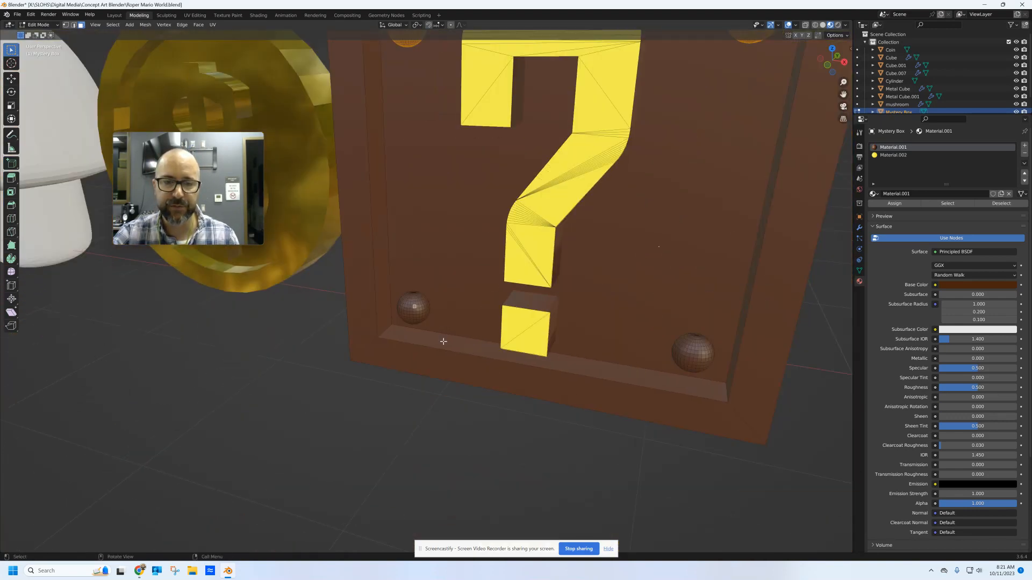
{"action": "scroll", "coordinate": [443, 341], "scroll_direction": "up", "scroll_amount": 4}
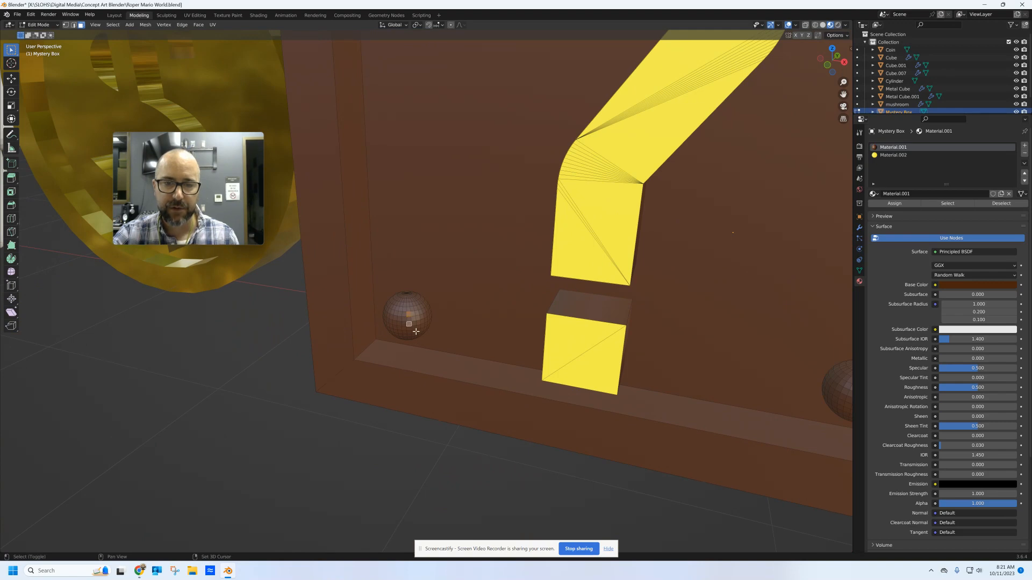
{"action": "key", "text": "l"}
{"action": "middle_click_drag", "start_coordinate": [744, 342], "coordinate": [576, 347], "text": "shift"}
{"action": "key", "text": "l"}
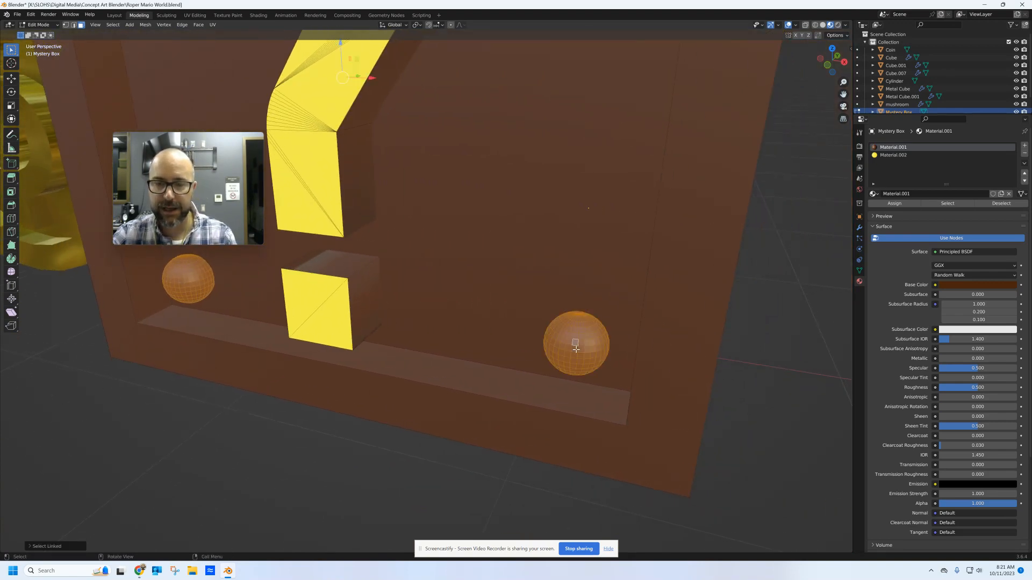
- Add a third material slot with a new material to the mystery box
{"action": "scroll", "coordinate": [576, 347], "scroll_direction": "down", "scroll_amount": 8}
{"action": "scroll", "coordinate": [551, 253], "scroll_direction": "up", "scroll_amount": 5}
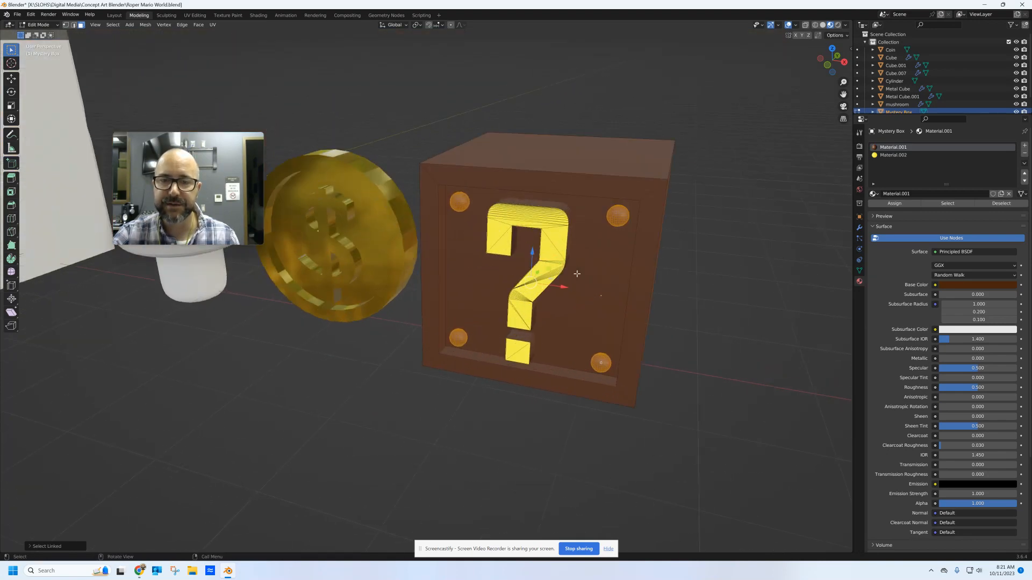
{"action": "middle_click_drag", "start_coordinate": [645, 290], "coordinate": [576, 285], "text": "shift"}
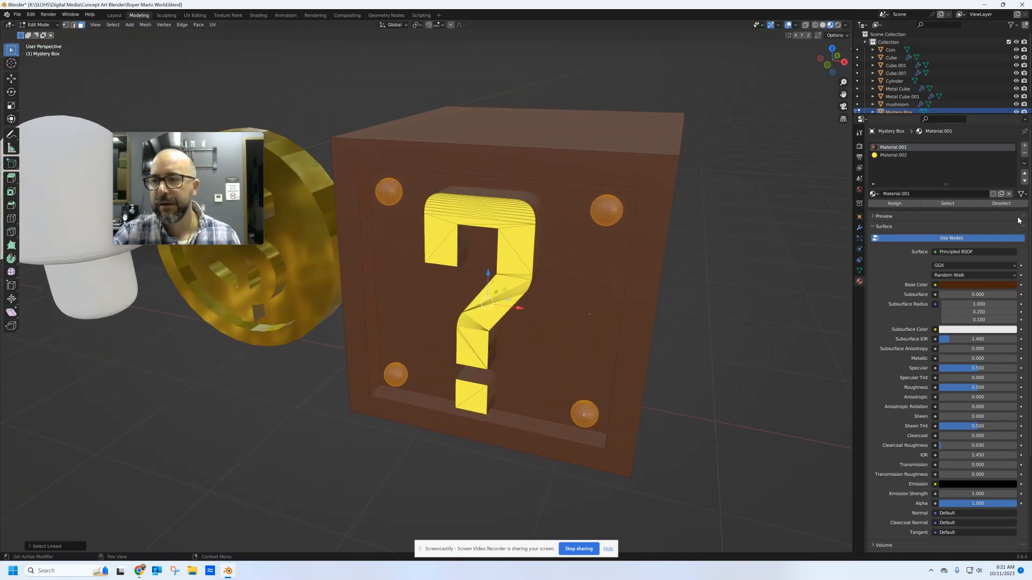
{"action": "left_click", "coordinate": [1025, 146]}
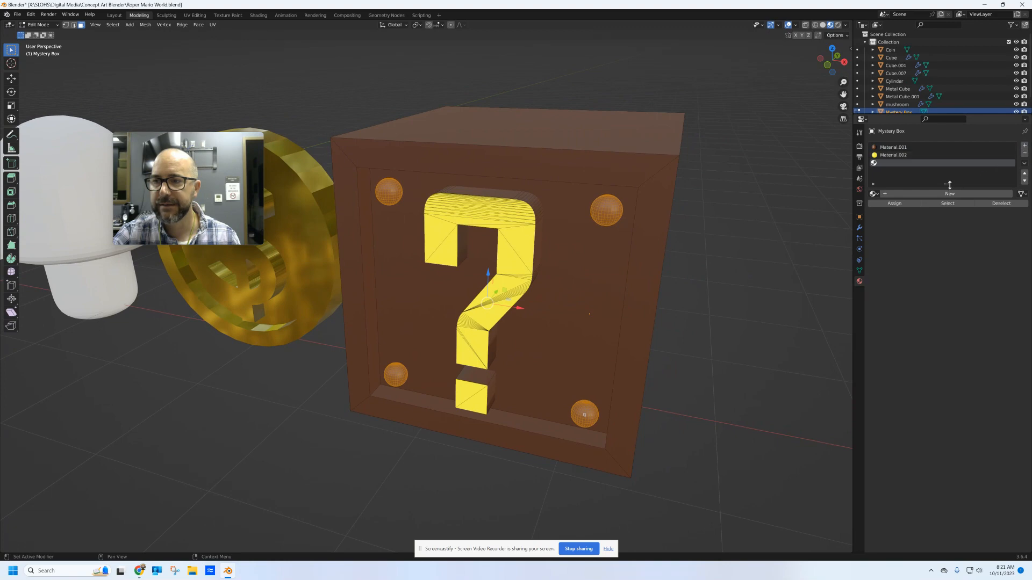
{"action": "left_click", "coordinate": [923, 194]}
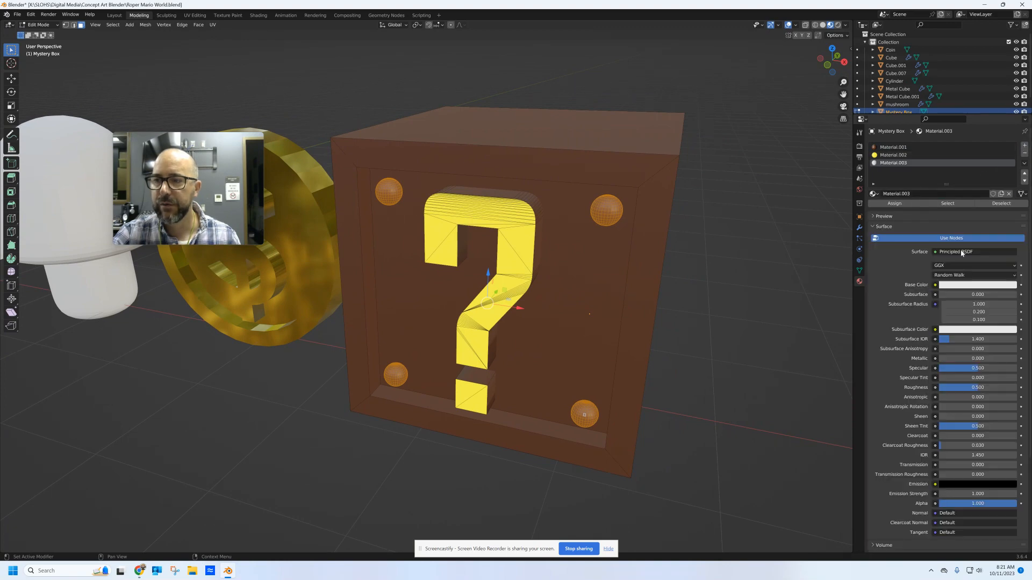
- Give the new material a near-black Base Color and a Metallic value of 0.701, and assign it to the selected spheres
{"action": "left_click", "coordinate": [975, 285]}
{"action": "left_click_drag", "start_coordinate": [1012, 207], "coordinate": [1012, 232]}
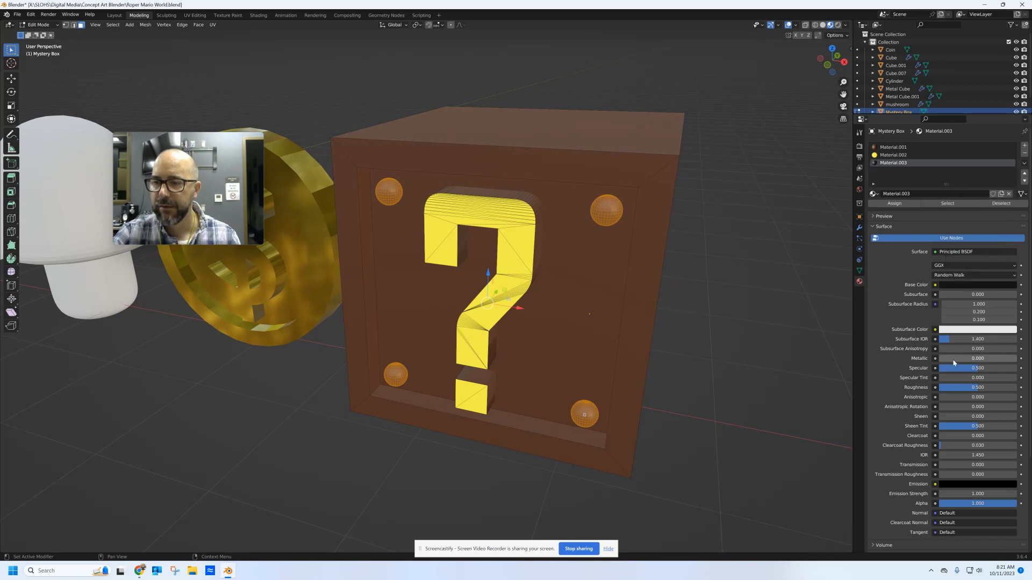
{"action": "left_click_drag", "start_coordinate": [957, 358], "coordinate": [990, 359]}
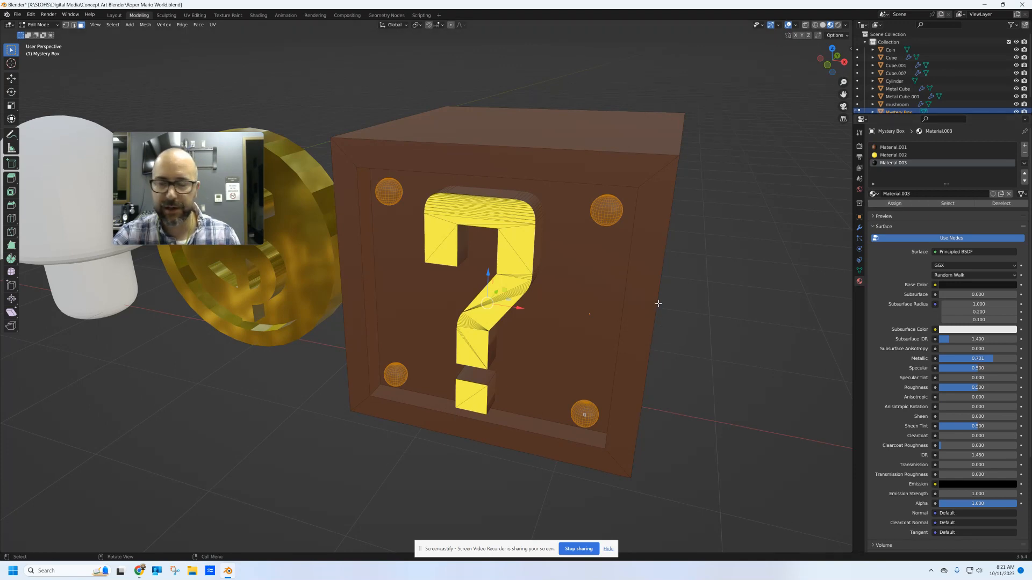
- Rename the black material Black Metal and the yellow emissive material Glow Gold
{"action": "double_click", "coordinate": [902, 162]}
{"action": "type", "text": "Black Metal"}
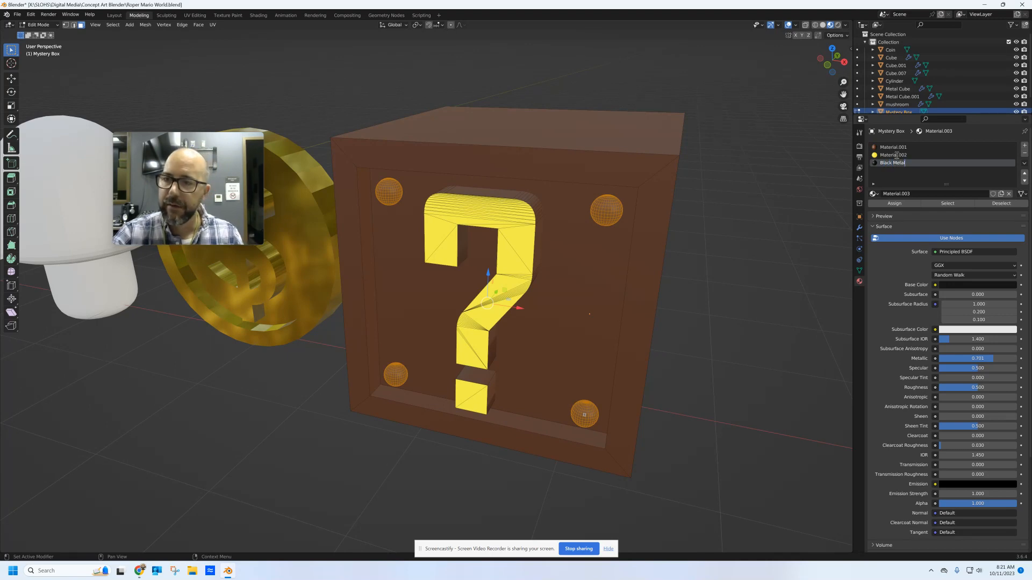
{"action": "left_click", "coordinate": [896, 155]}
{"action": "double_click", "coordinate": [897, 155]}
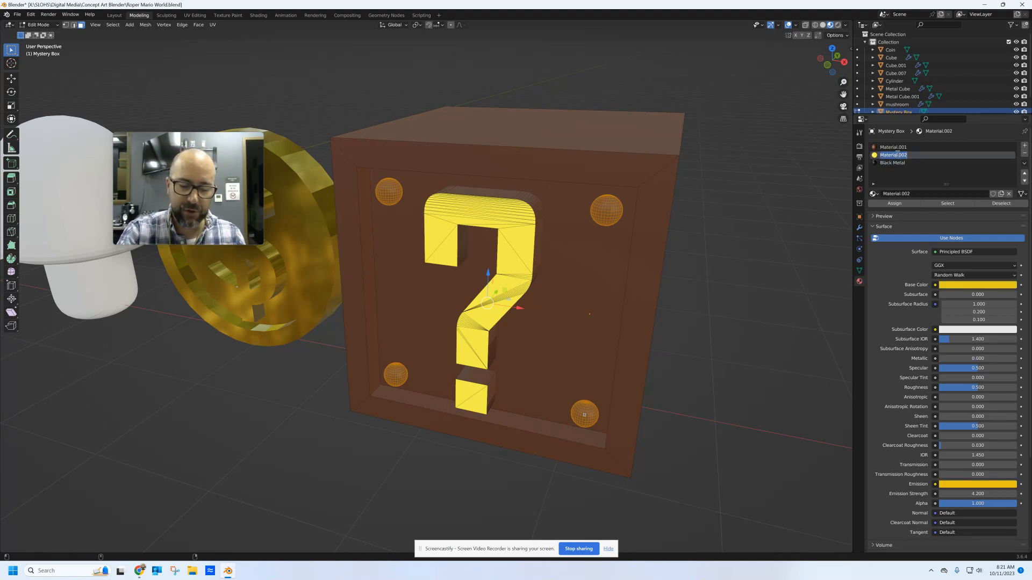
{"action": "type", "text": "Glow"}
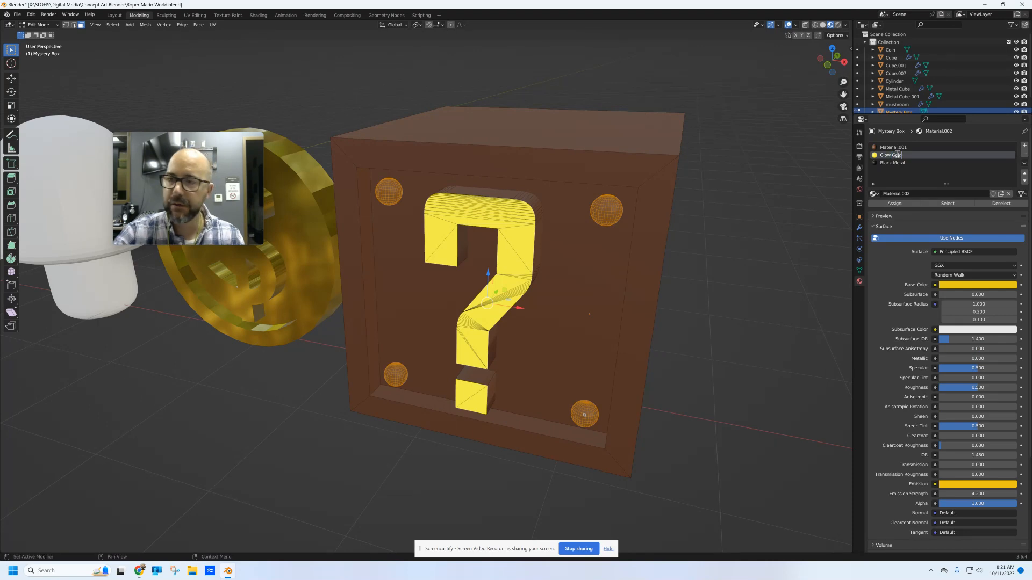
{"action": "type", "text": " Gold"}
- Rename the mystery box's brown material Brown Metal and check the list of available materials
{"action": "double_click", "coordinate": [895, 147]}
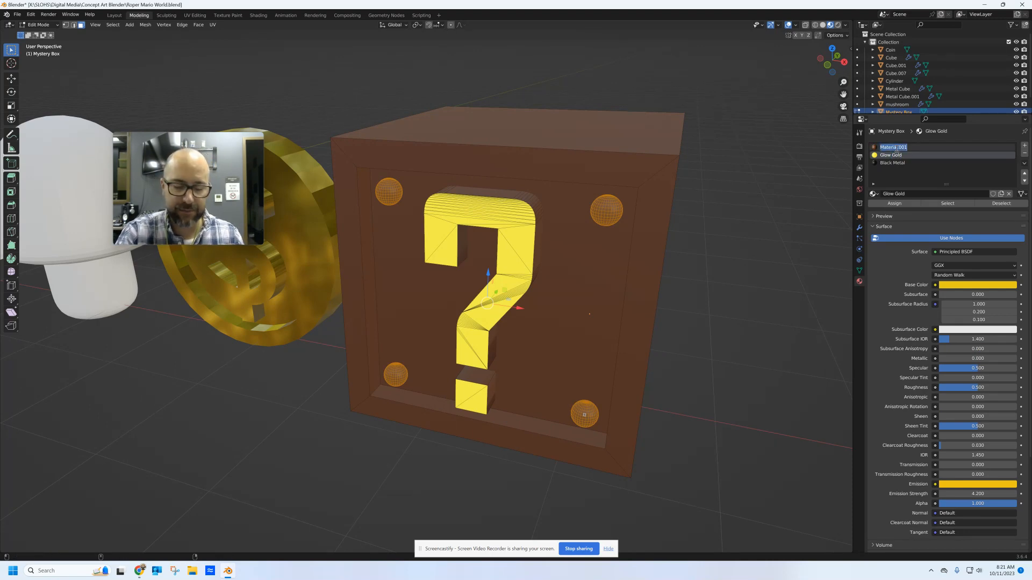
{"action": "type", "text": "Blrown Meta"}
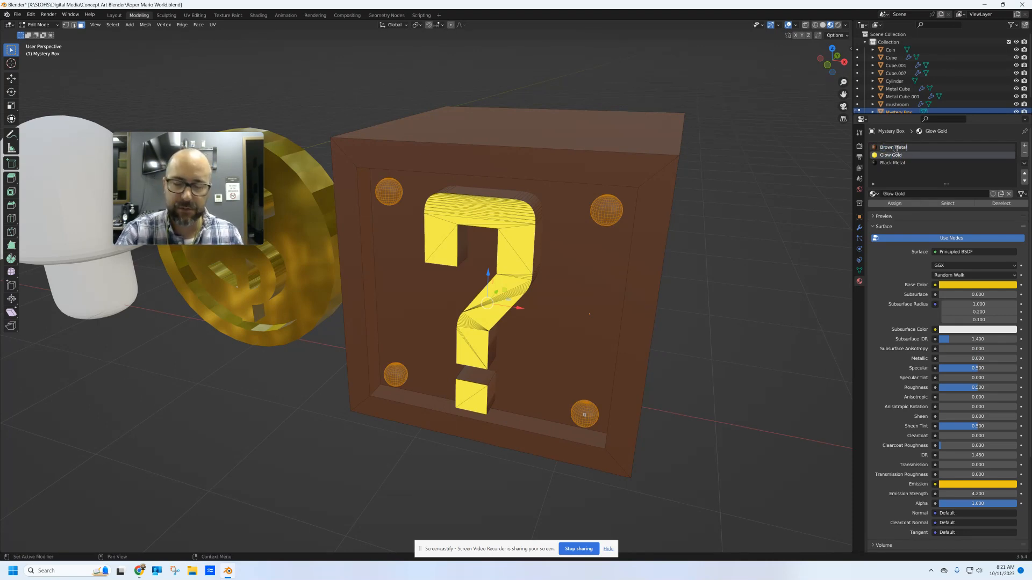
{"action": "type", "text": "l"}
{"action": "key", "text": "Return"}
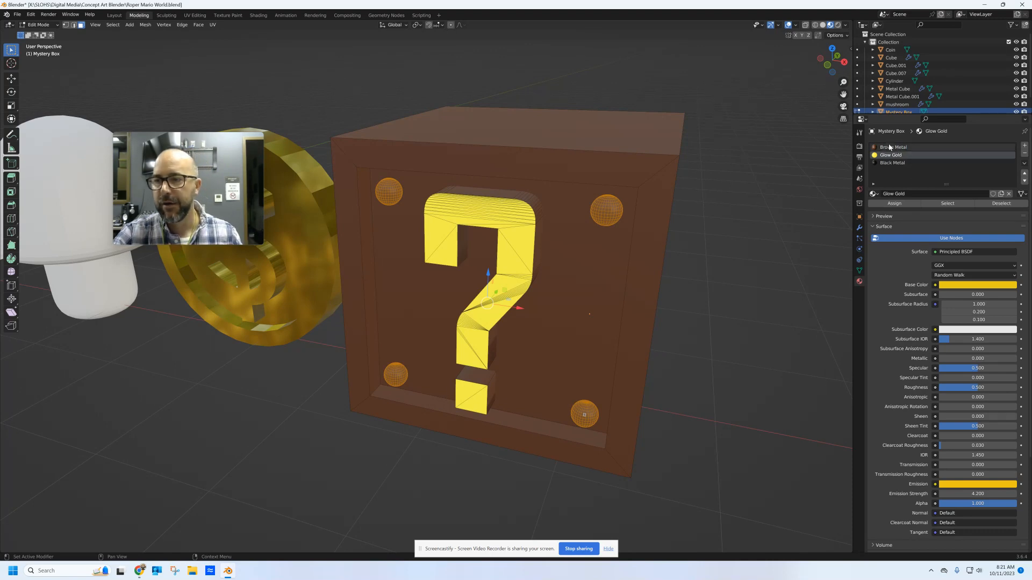
{"action": "left_click", "coordinate": [876, 194]}
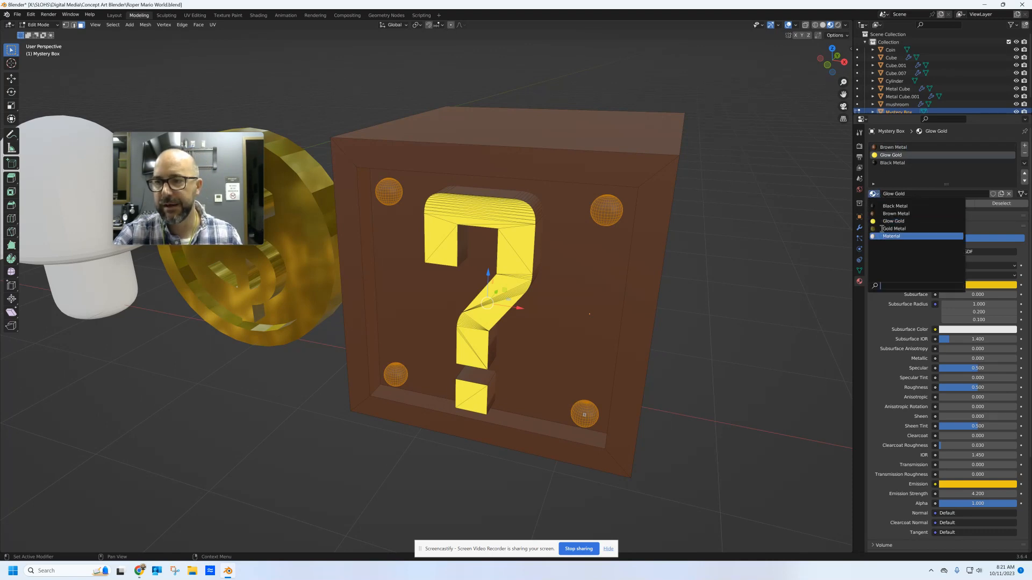
{"action": "left_click", "coordinate": [980, 134]}
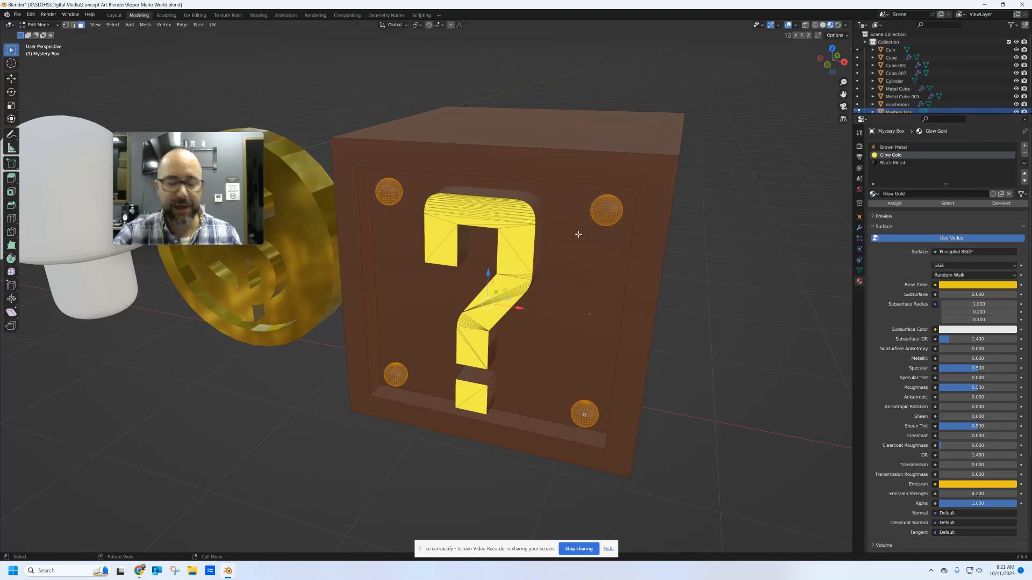
- Return the mystery box to Object Mode and enable Bloom in the Eevee render settings
{"action": "key", "text": "Tab"}
{"action": "mouse_move", "coordinate": [600, 253]}
{"action": "middle_mouse_down"}
{"action": "mouse_move", "coordinate": [579, 243]}
{"action": "mouse_move", "coordinate": [637, 246]}
{"action": "mouse_move", "coordinate": [600, 253]}
{"action": "middle_mouse_up"}
{"action": "scroll", "coordinate": [599, 254], "scroll_direction": "down", "scroll_amount": 3}
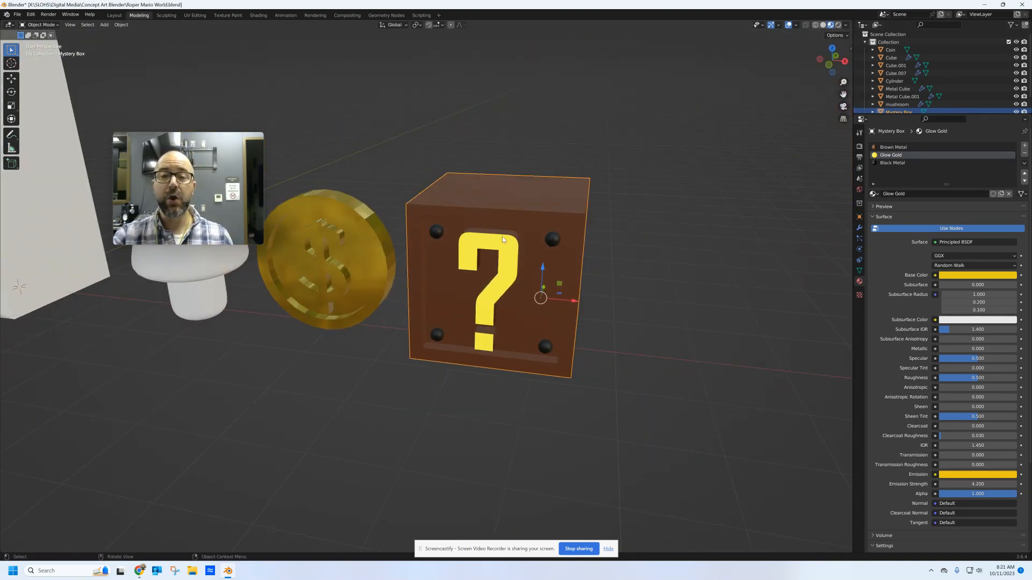
{"action": "middle_click_drag", "start_coordinate": [502, 237], "coordinate": [522, 274]}
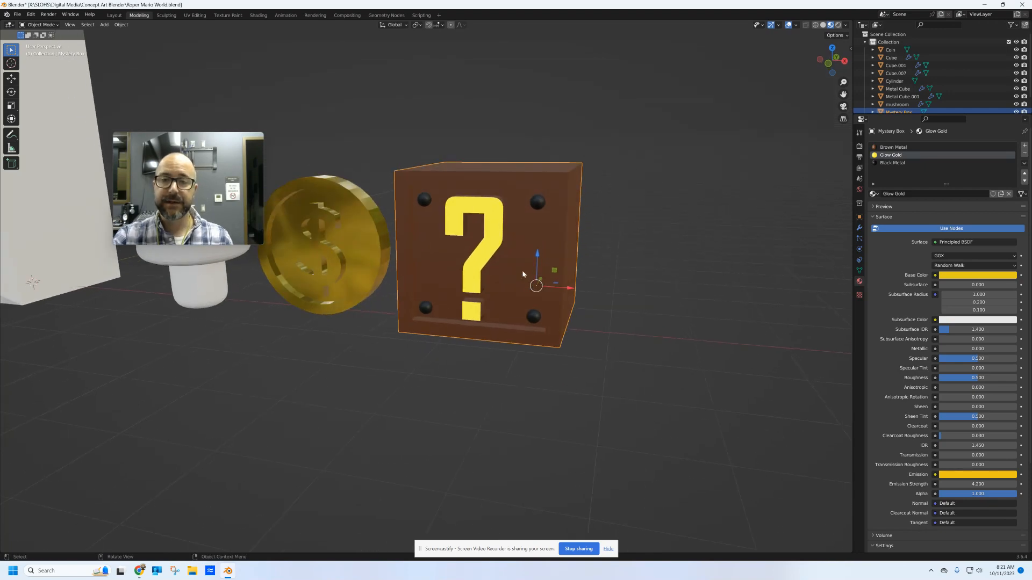
{"action": "left_click", "coordinate": [860, 147]}
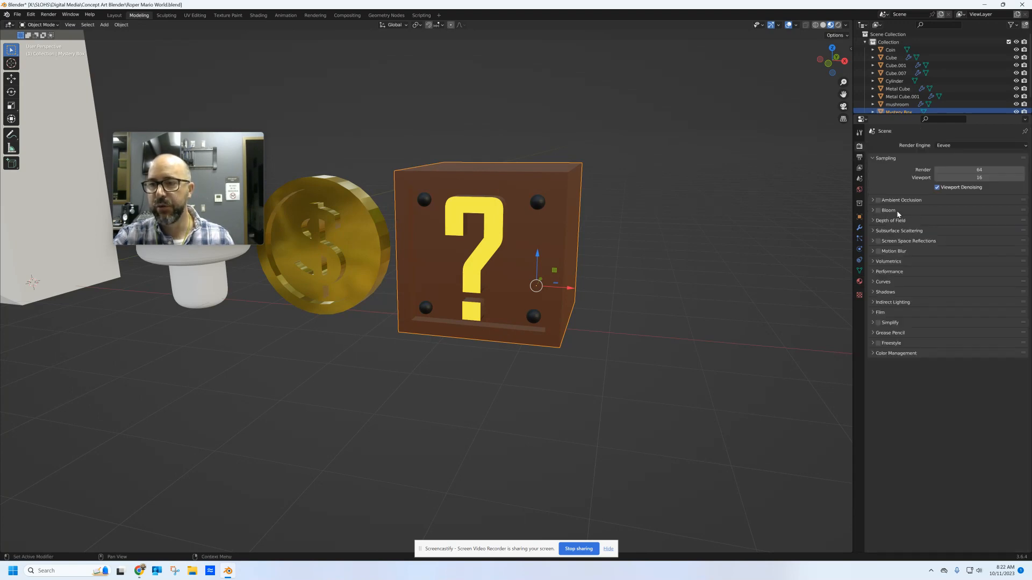
{"action": "left_click", "coordinate": [878, 210]}
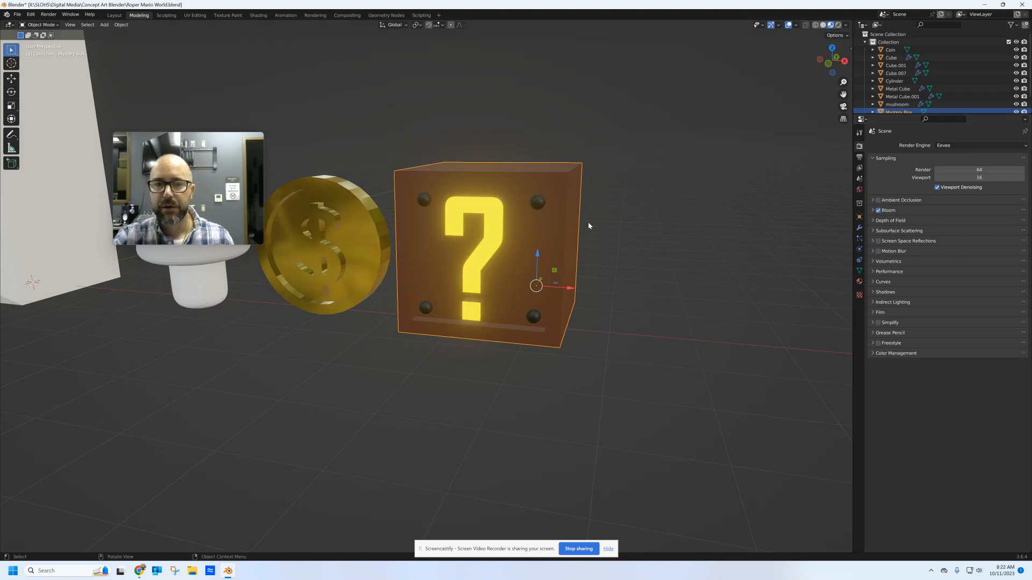
{"action": "middle_click_drag", "start_coordinate": [588, 221], "coordinate": [653, 255]}
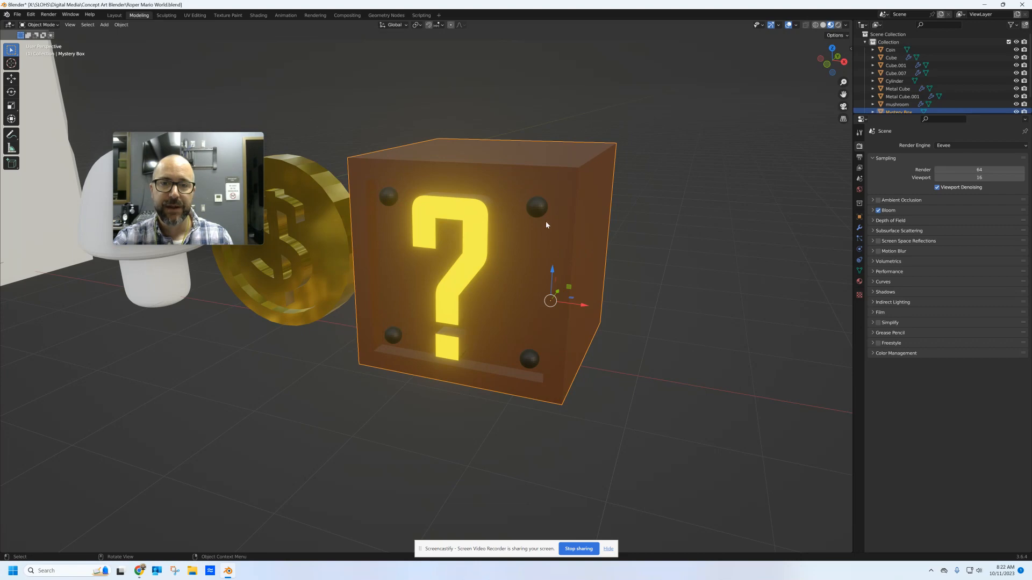
- Select the white mushroom object beside the coin
{"action": "scroll", "coordinate": [541, 218], "scroll_direction": "down", "scroll_amount": 4}
{"action": "middle_click_drag", "start_coordinate": [482, 259], "coordinate": [690, 259], "text": "shift"}
{"action": "scroll", "coordinate": [534, 275], "scroll_direction": "up", "scroll_amount": 4}
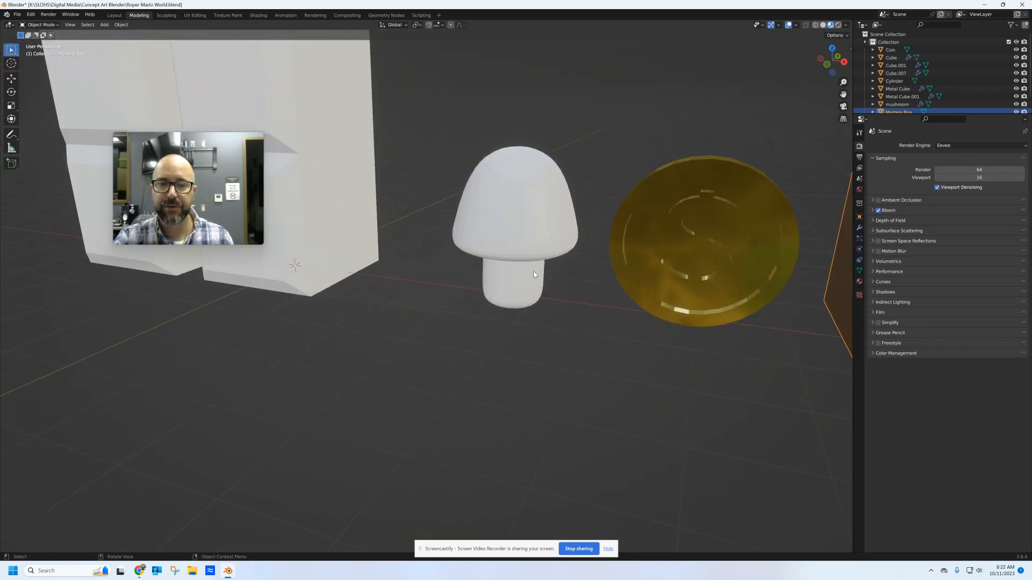
{"action": "middle_click_drag", "start_coordinate": [534, 274], "coordinate": [496, 331], "text": "shift"}
{"action": "scroll", "coordinate": [498, 311], "scroll_direction": "up", "scroll_amount": 3}
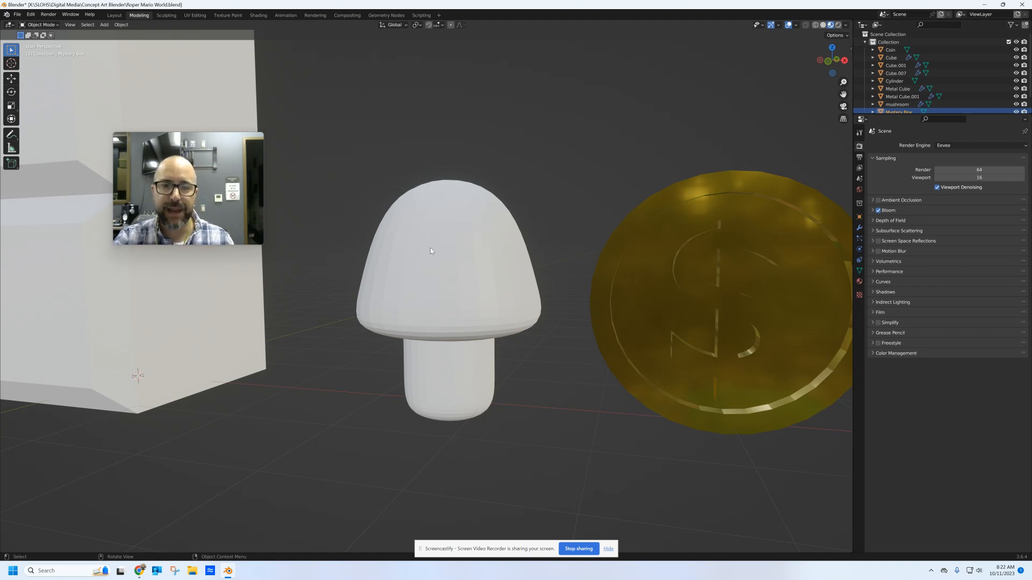
{"action": "left_click", "coordinate": [469, 299]}
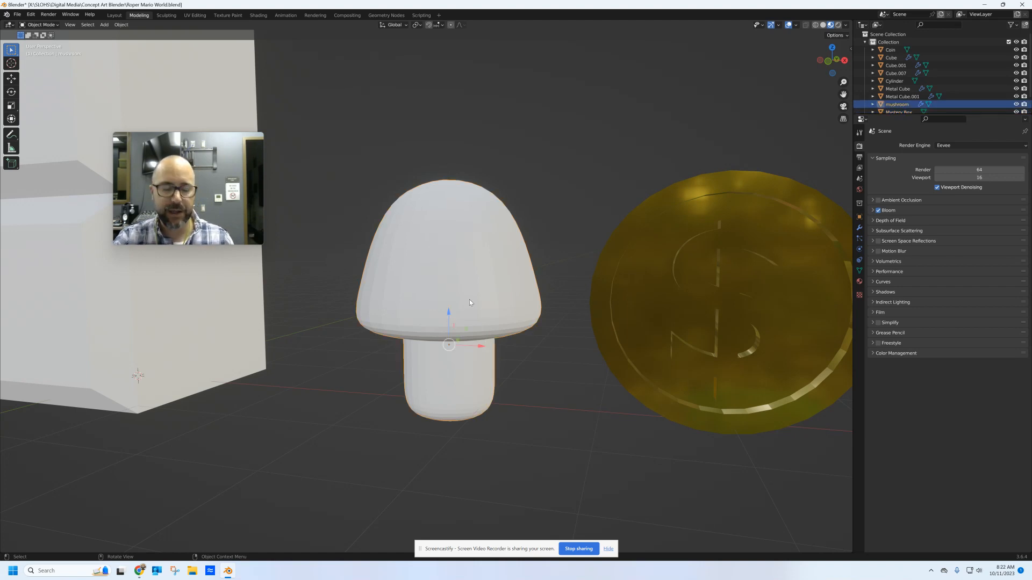
- In Edit Mode, give the mushroom a new material with a bright red base color and a roughness of about 0.77
{"action": "key", "text": "Tab"}
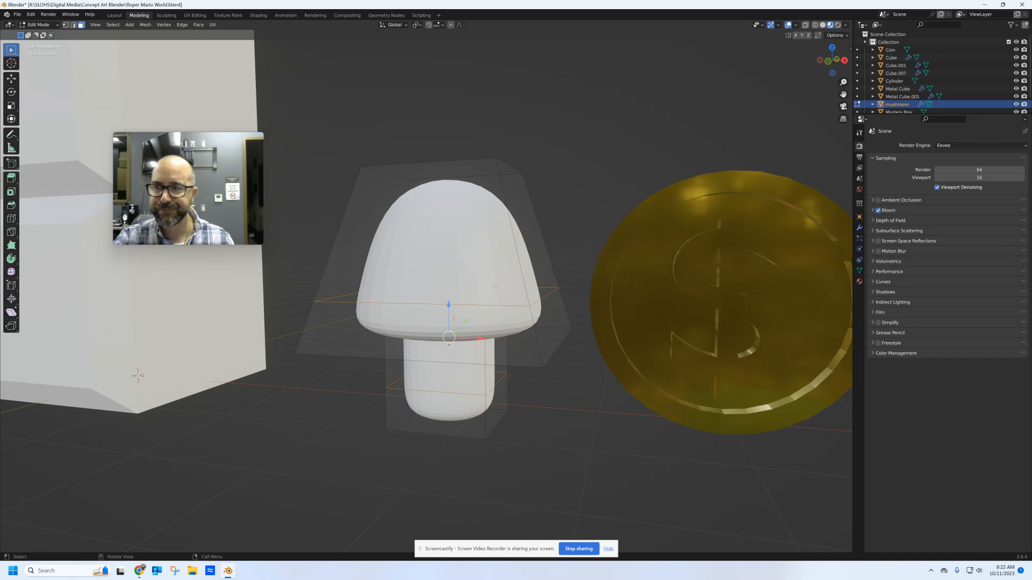
{"action": "left_click", "coordinate": [859, 281]}
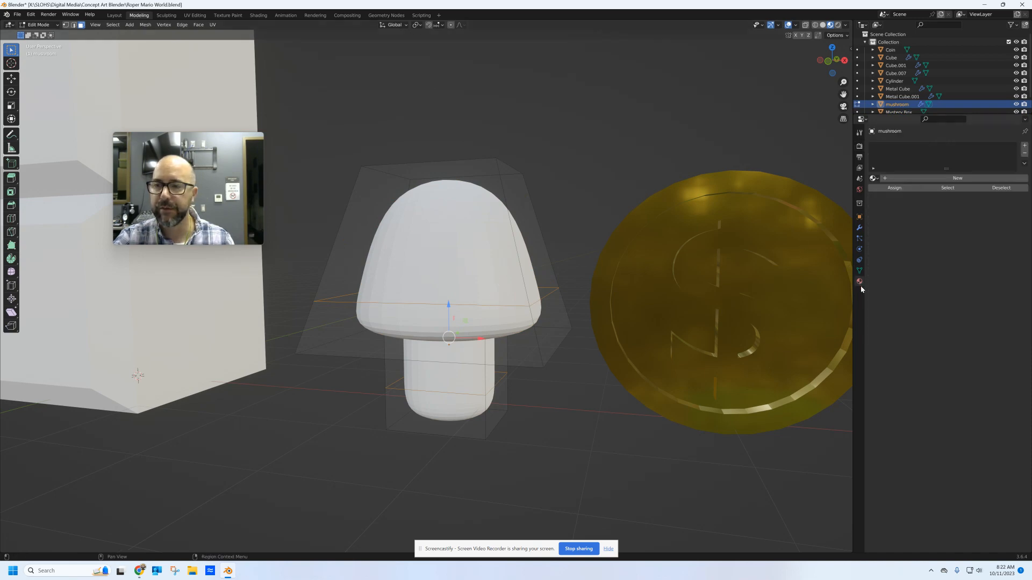
{"action": "left_click", "coordinate": [960, 179]}
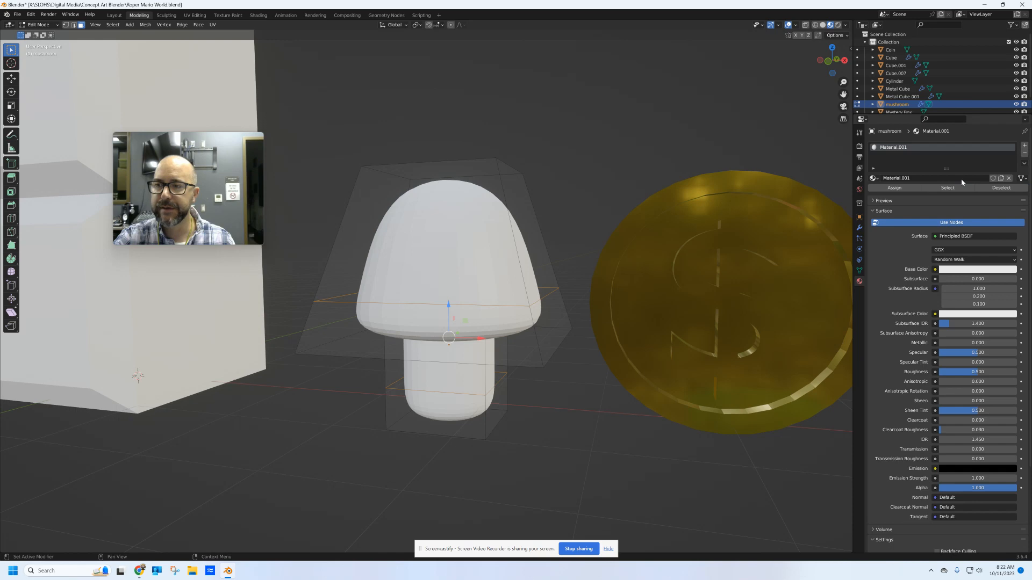
{"action": "left_click", "coordinate": [977, 269]}
{"action": "left_click", "coordinate": [976, 210]}
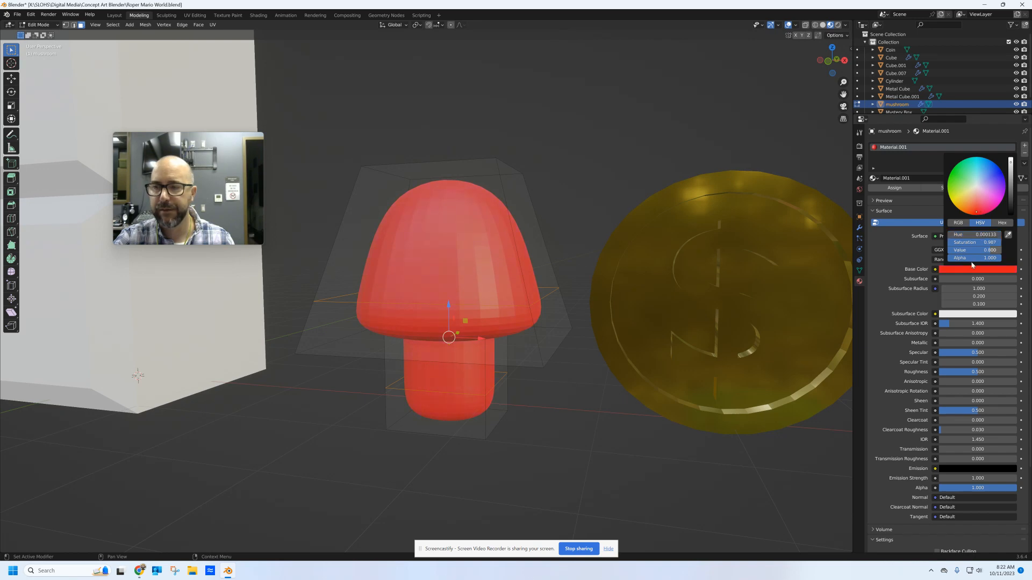
{"action": "left_click_drag", "start_coordinate": [951, 372], "coordinate": [967, 373]}
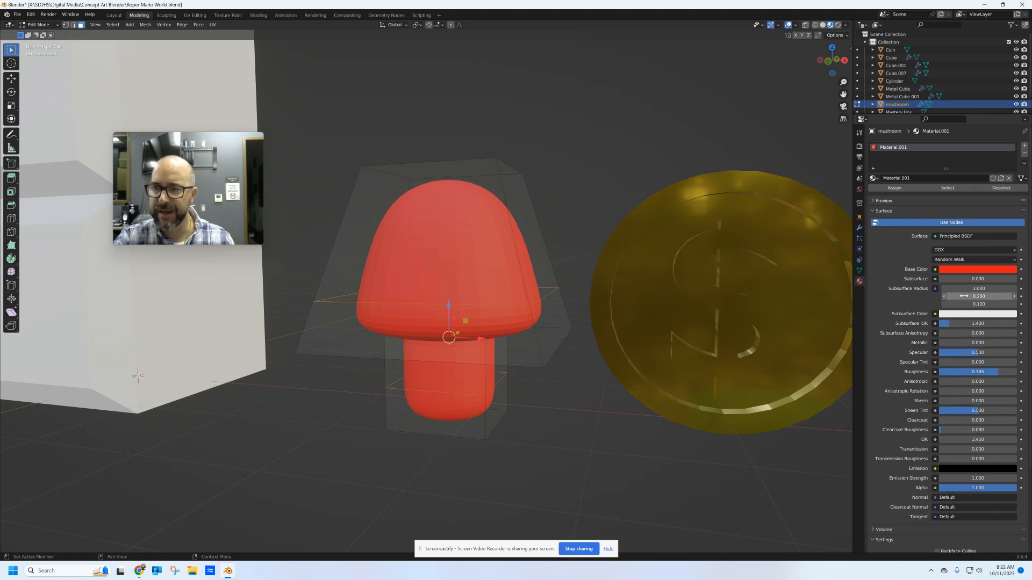
- Rename the mushroom's red material Mushroom Red
{"action": "left_click", "coordinate": [914, 178]}
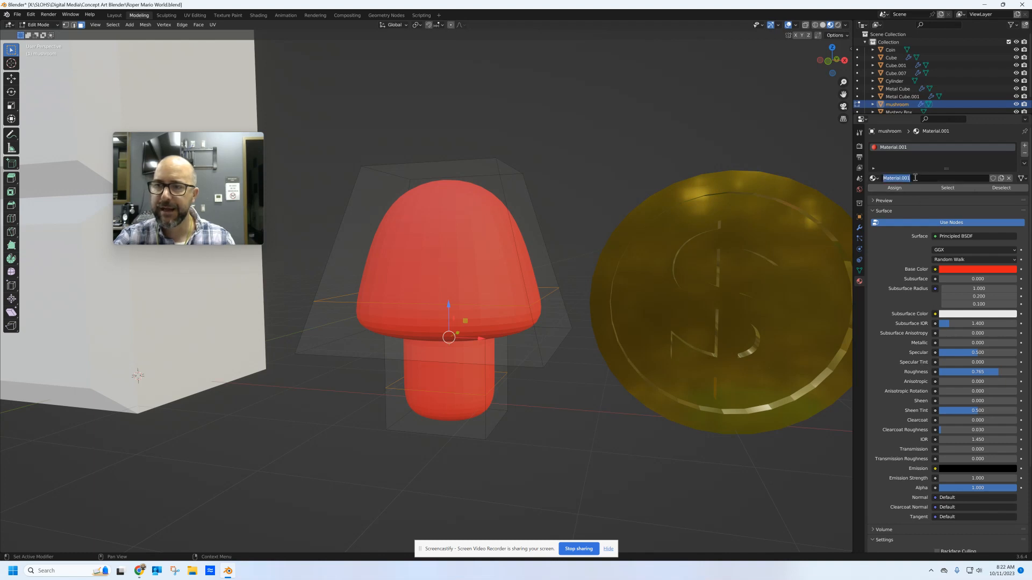
{"action": "type", "text": "Mushroo"}
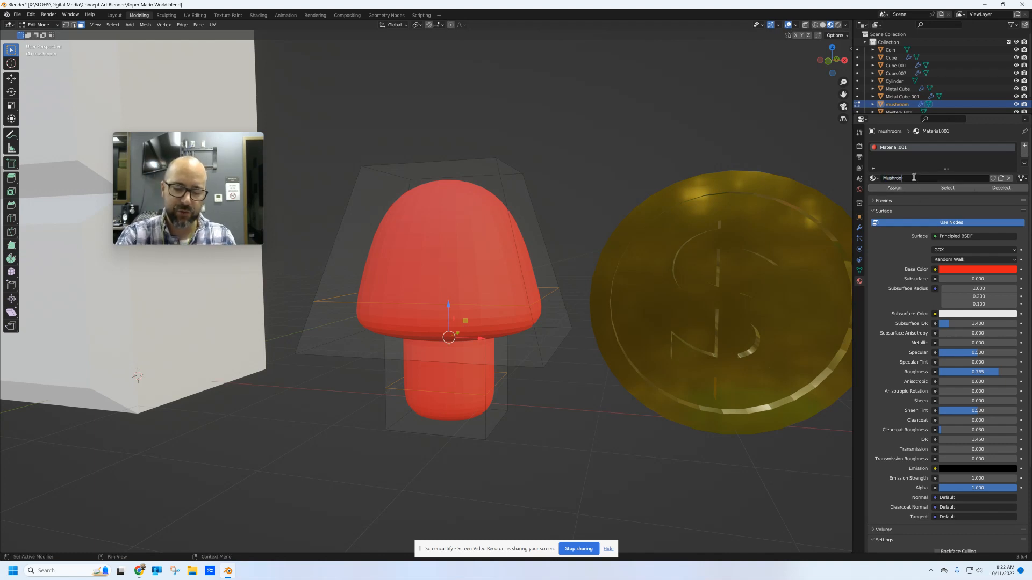
{"action": "type", "text": "m Red"}
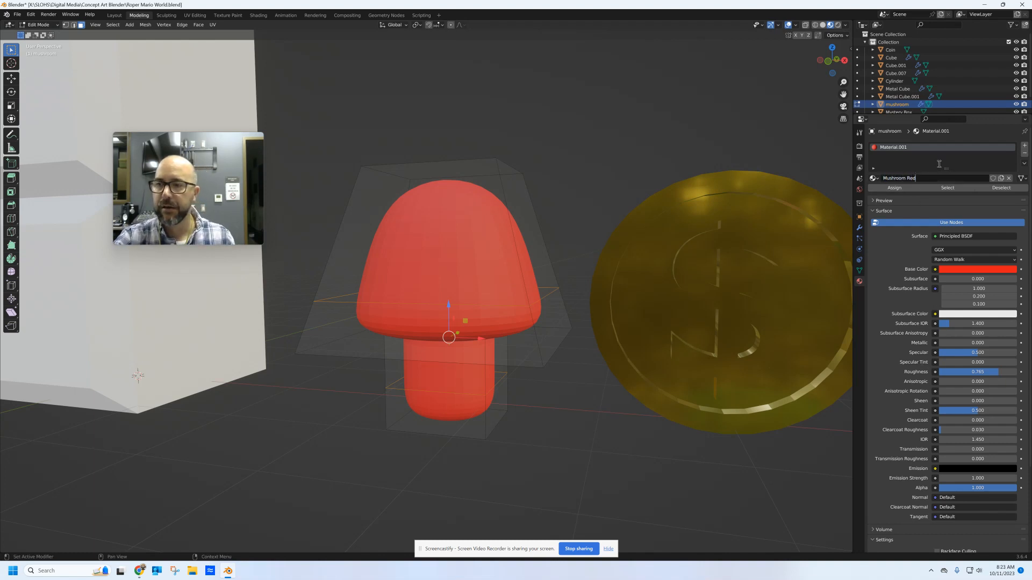
{"action": "key", "text": "Return"}
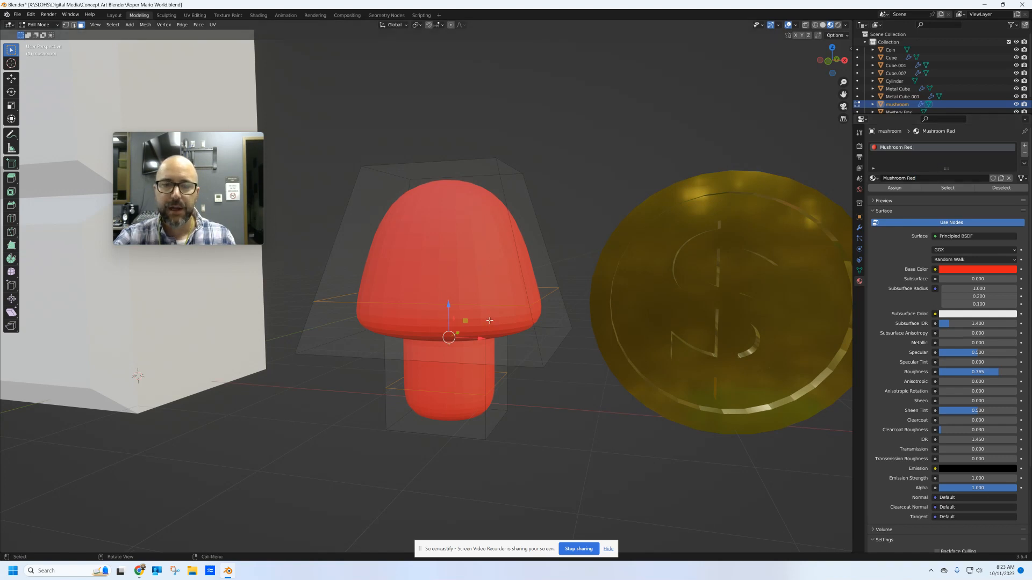
- Select all linked faces of the mushroom's stem
{"action": "middle_click_drag", "start_coordinate": [489, 320], "coordinate": [458, 326]}
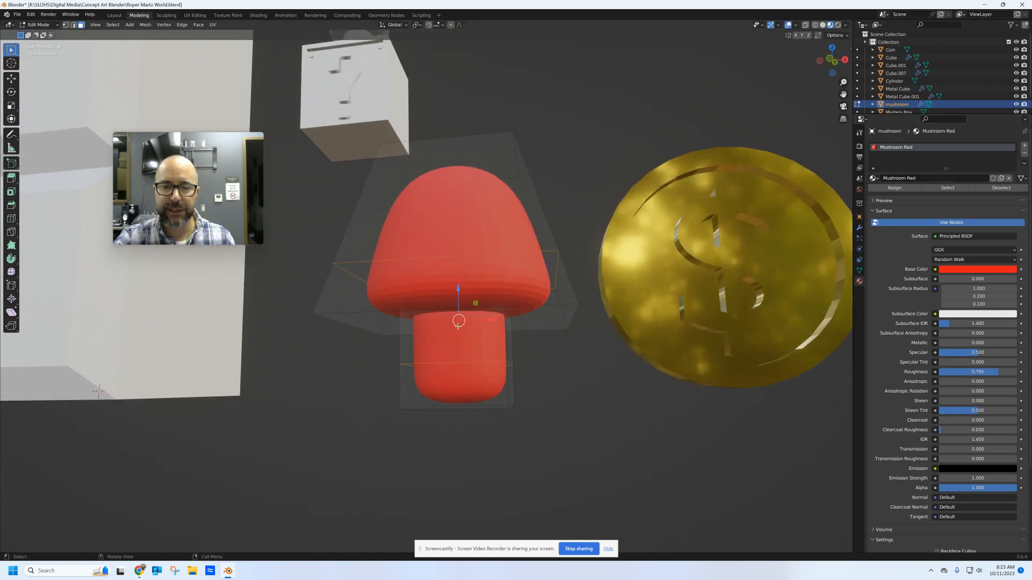
{"action": "left_click", "coordinate": [468, 353]}
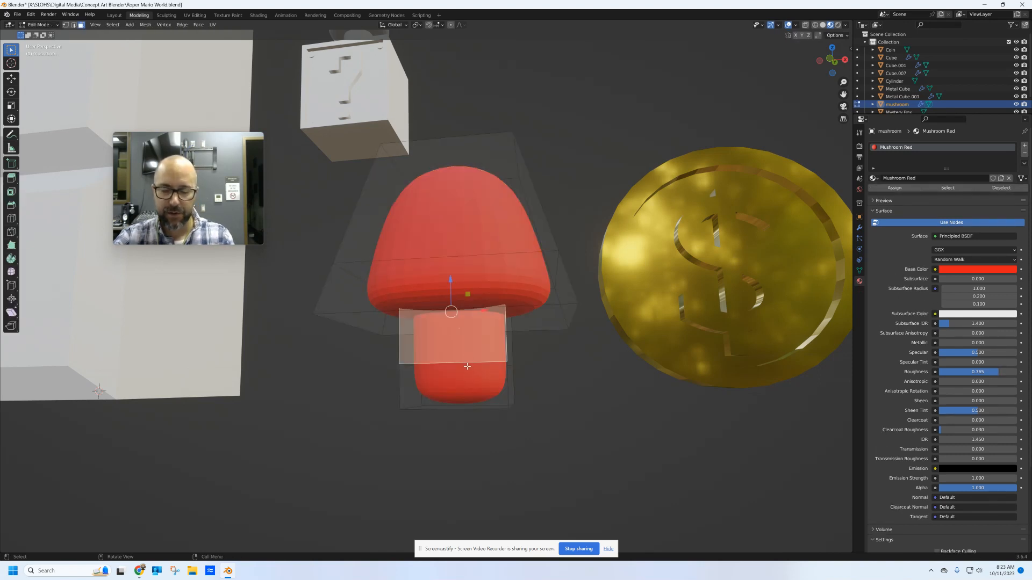
{"action": "key", "text": "l"}
{"action": "middle_click_drag", "start_coordinate": [529, 369], "coordinate": [511, 362]}
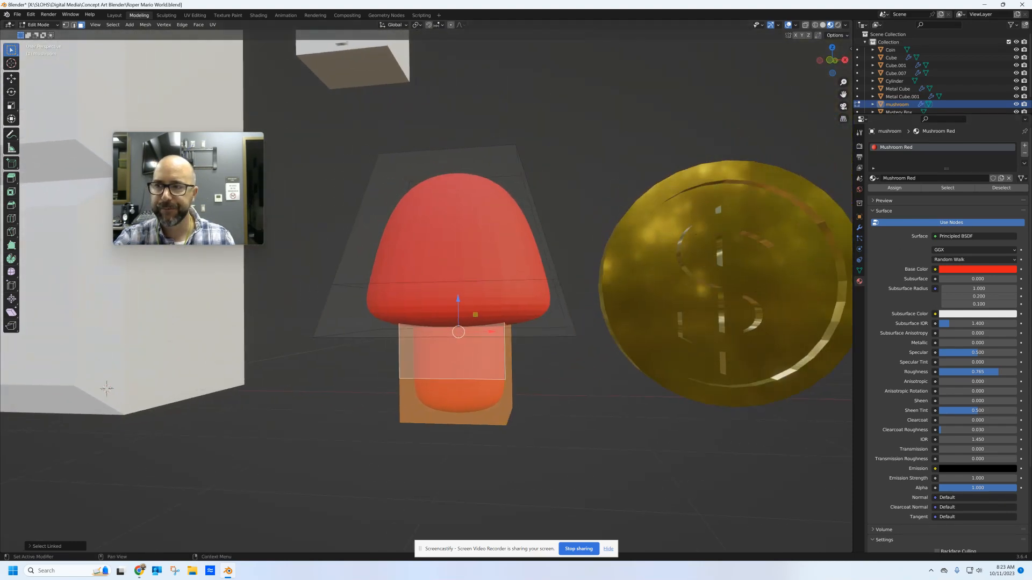
- Add a second material to the mushroom with a pale cream base color and a roughness of 0.775
{"action": "left_click", "coordinate": [1024, 147]}
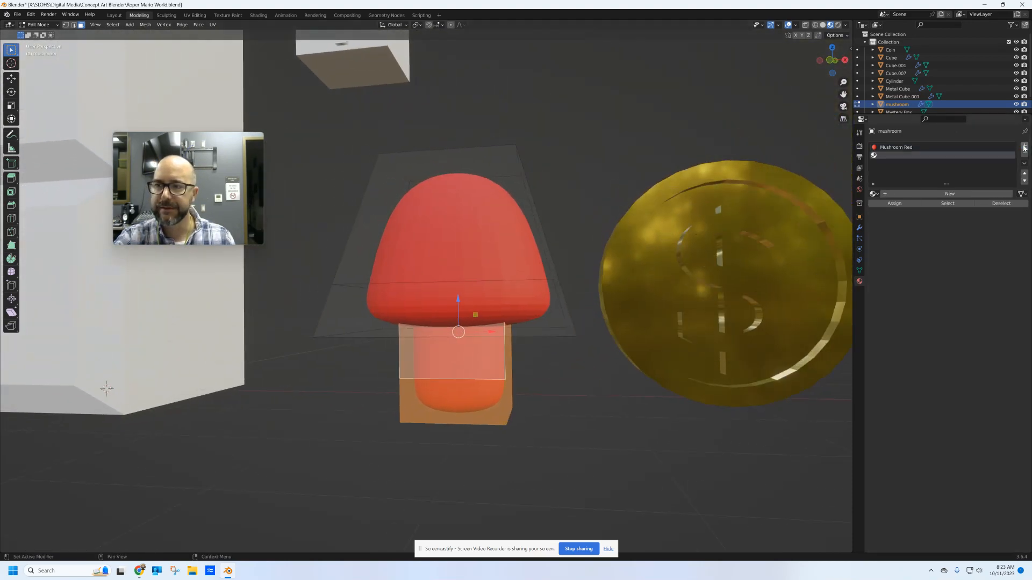
{"action": "left_click", "coordinate": [955, 195]}
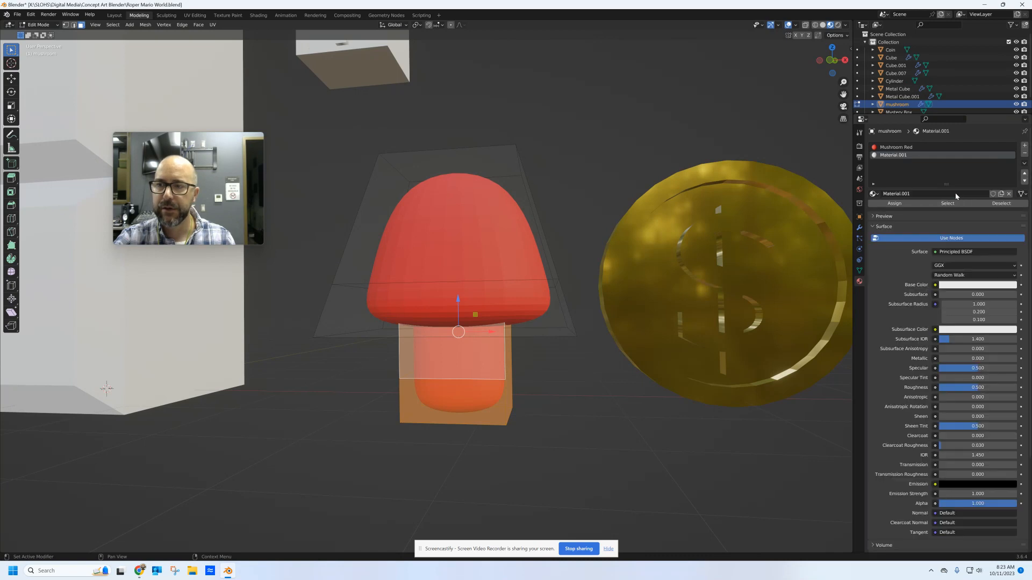
{"action": "left_click", "coordinate": [965, 286]}
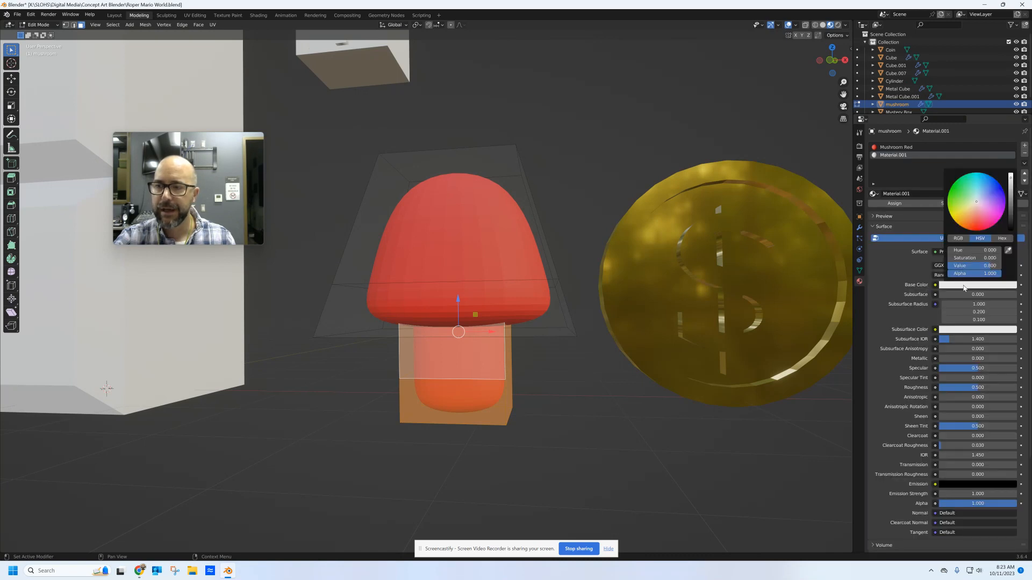
{"action": "left_click", "coordinate": [972, 202]}
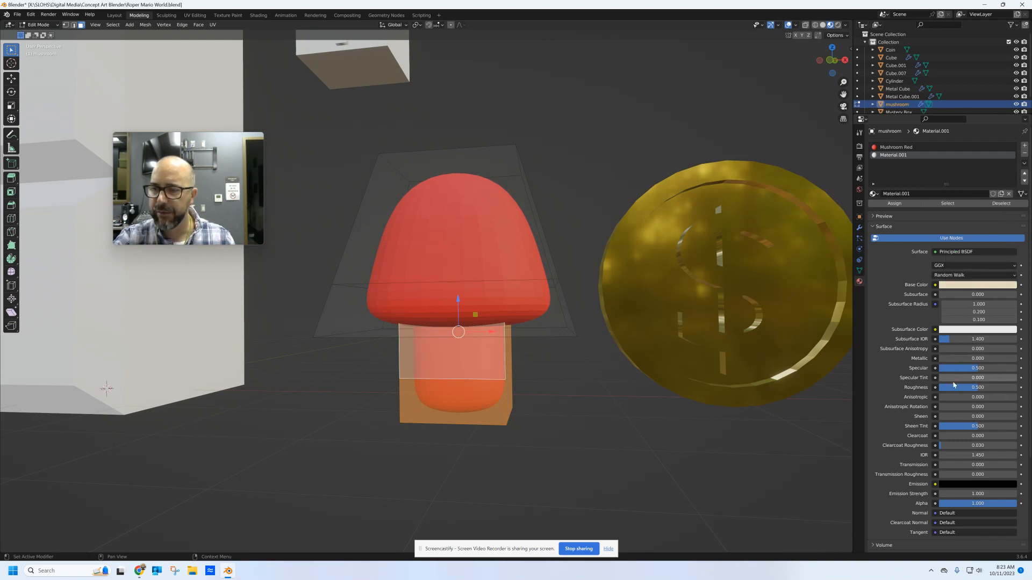
{"action": "left_click_drag", "start_coordinate": [978, 388], "coordinate": [998, 387]}
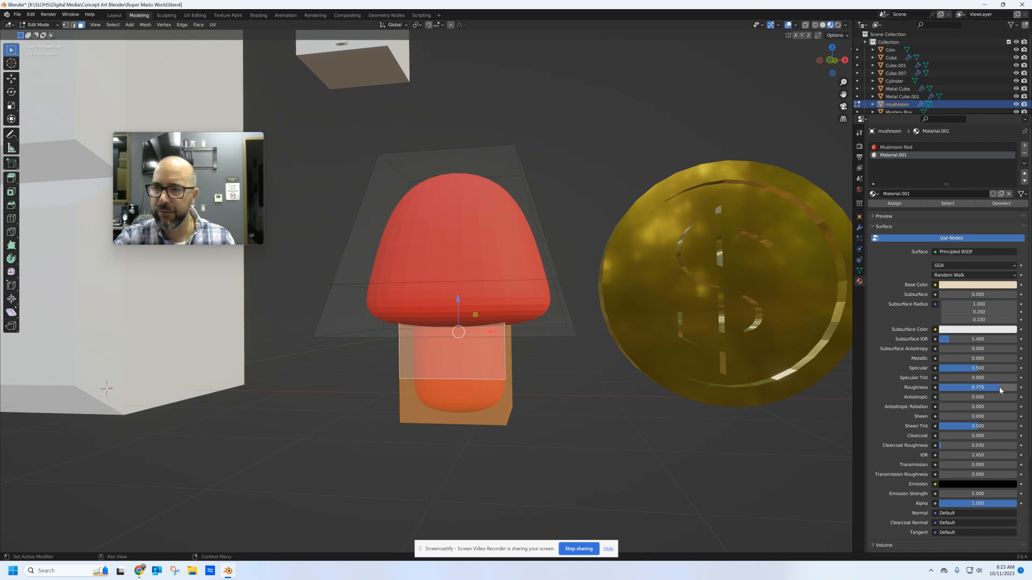
- Rename the cream material Mushroom Cream and assign it to the selected stem faces
{"action": "double_click", "coordinate": [912, 194]}
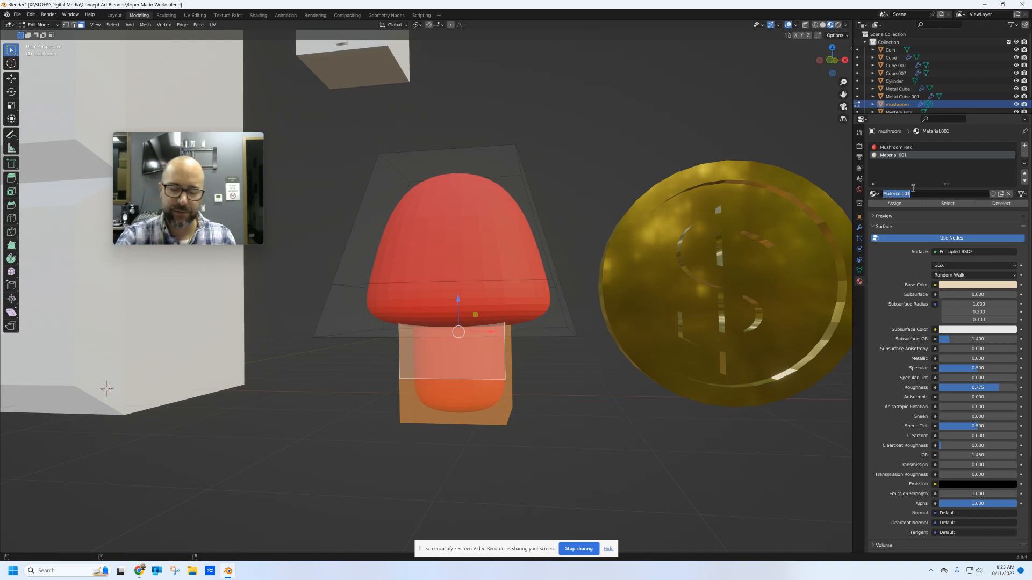
{"action": "type", "text": "Mushroom Cream"}
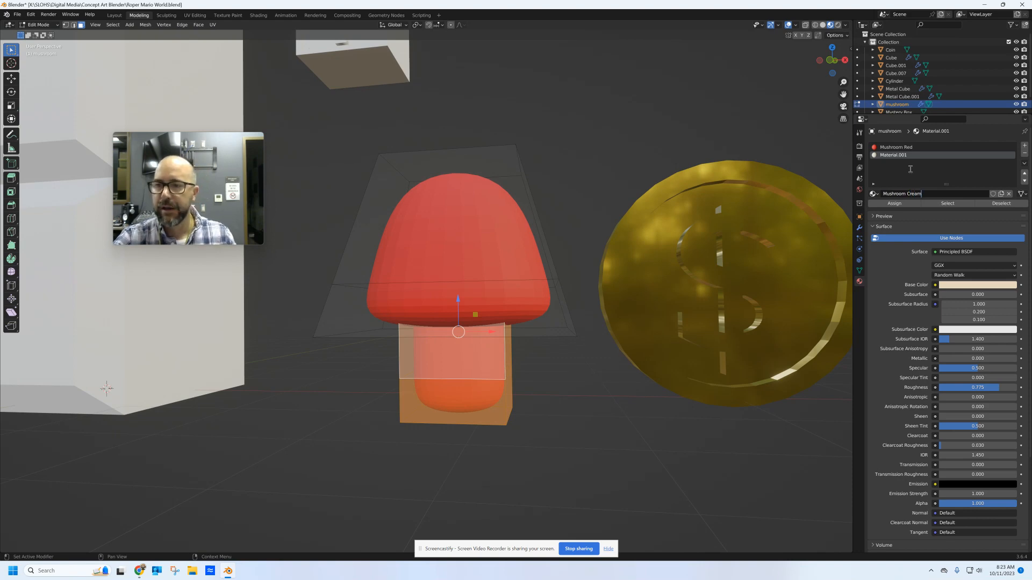
{"action": "key", "text": "Return"}
{"action": "left_click", "coordinate": [895, 204]}
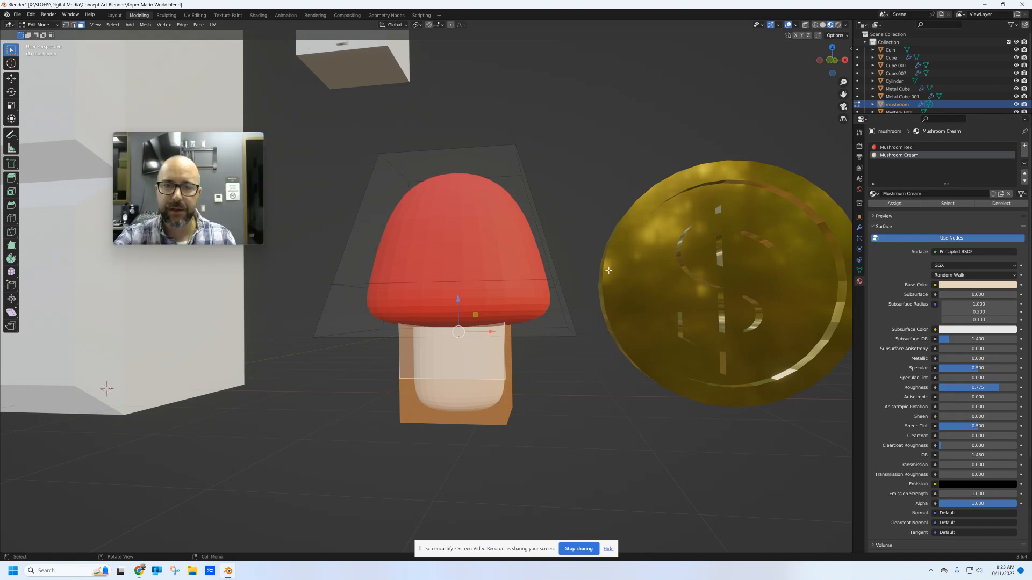
- Return the mushroom to Object Mode and select the large white pipe
{"action": "key", "text": "Tab"}
{"action": "scroll", "coordinate": [494, 228], "scroll_direction": "down", "scroll_amount": 6}
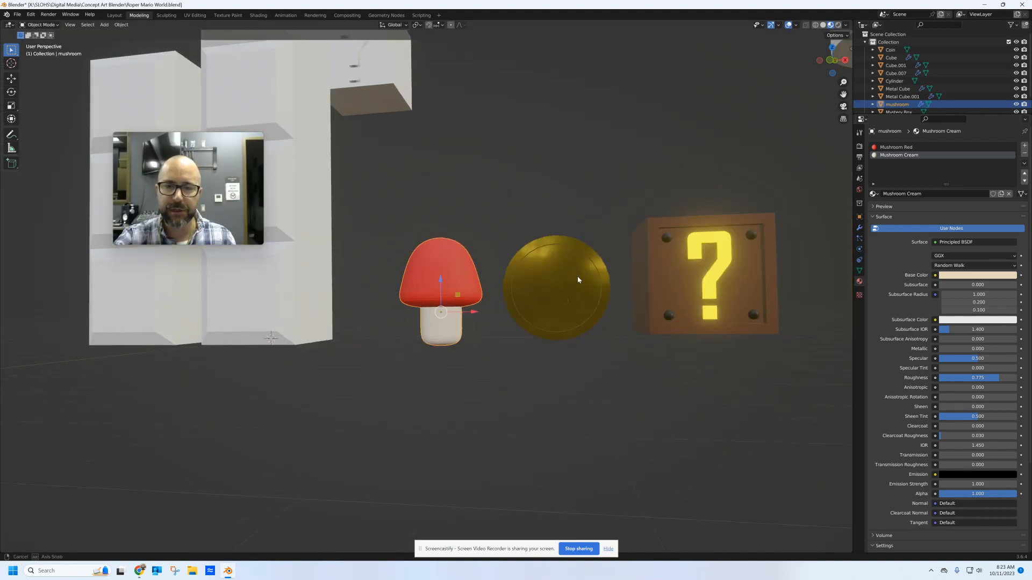
{"action": "middle_click_drag", "start_coordinate": [516, 258], "coordinate": [524, 360]}
{"action": "scroll", "coordinate": [519, 344], "scroll_direction": "down", "scroll_amount": 4}
{"action": "scroll", "coordinate": [520, 344], "scroll_direction": "up", "scroll_amount": 2}
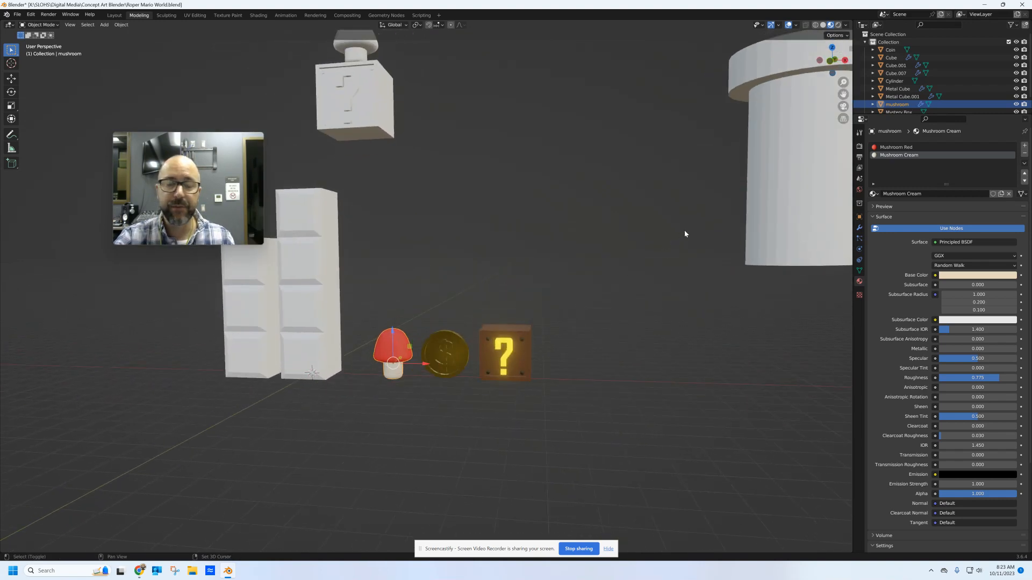
{"action": "middle_click_drag", "start_coordinate": [714, 225], "coordinate": [276, 339], "text": "shift"}
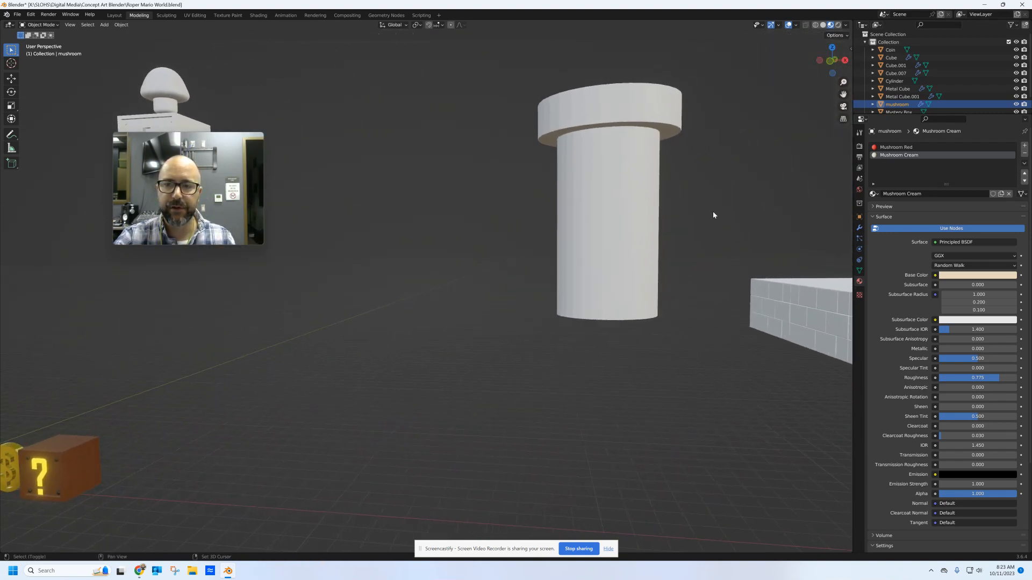
{"action": "left_click", "coordinate": [641, 206]}
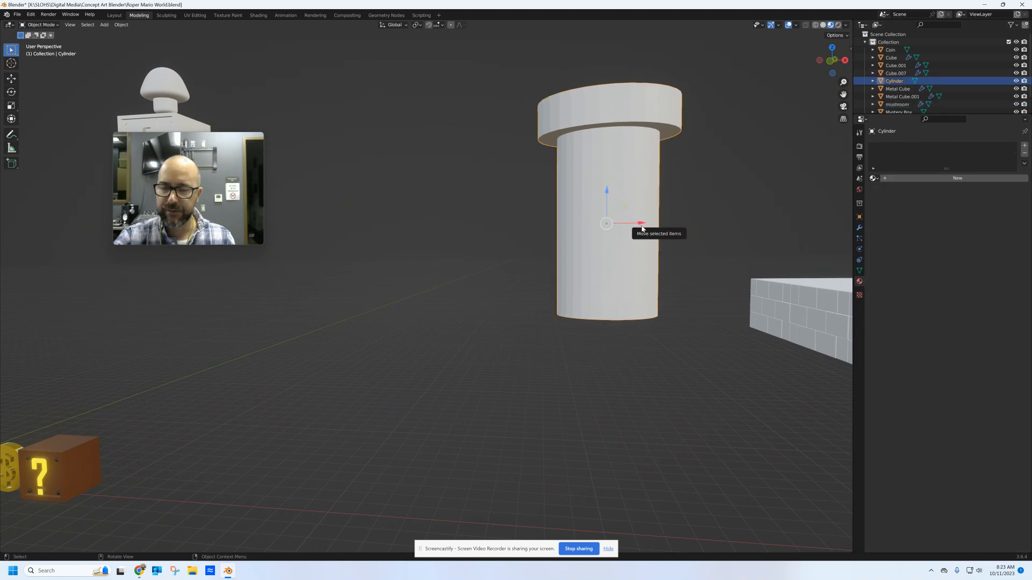
- Give the pipe a new dark green material with metallic 0.687 and roughness 0.617
{"action": "left_click", "coordinate": [958, 178]}
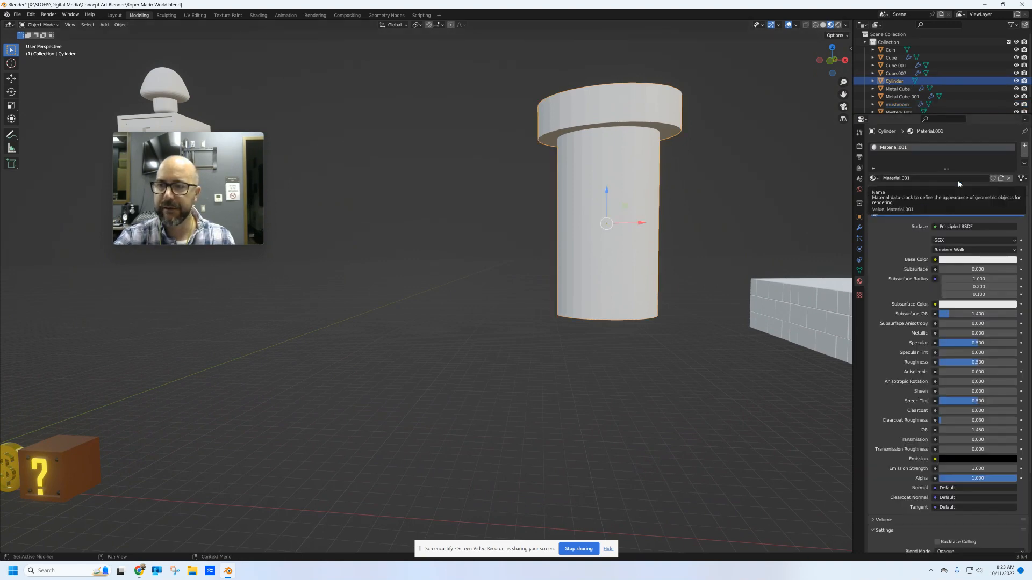
{"action": "left_click", "coordinate": [960, 260]}
{"action": "mouse_move", "coordinate": [967, 177]}
{"action": "left_mouse_down"}
{"action": "mouse_move", "coordinate": [962, 167]}
{"action": "mouse_move", "coordinate": [1010, 182]}
{"action": "left_mouse_up"}
{"action": "left_click_drag", "start_coordinate": [965, 334], "coordinate": [1006, 334]}
{"action": "left_click_drag", "start_coordinate": [489, 337], "coordinate": [501, 333]}
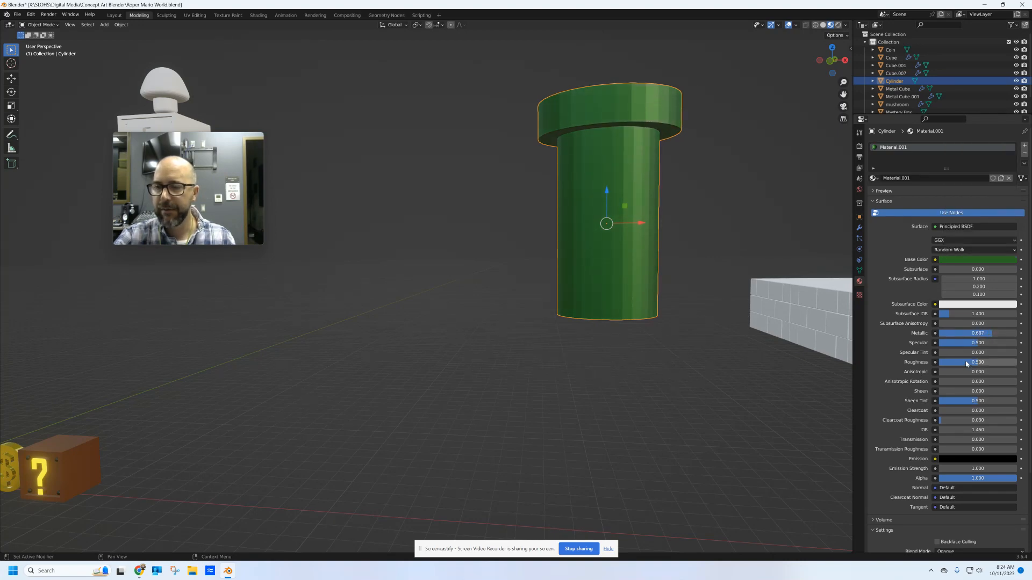
{"action": "left_click_drag", "start_coordinate": [965, 361], "coordinate": [977, 362]}
{"action": "left_click_drag", "start_coordinate": [457, 228], "coordinate": [644, 215]}
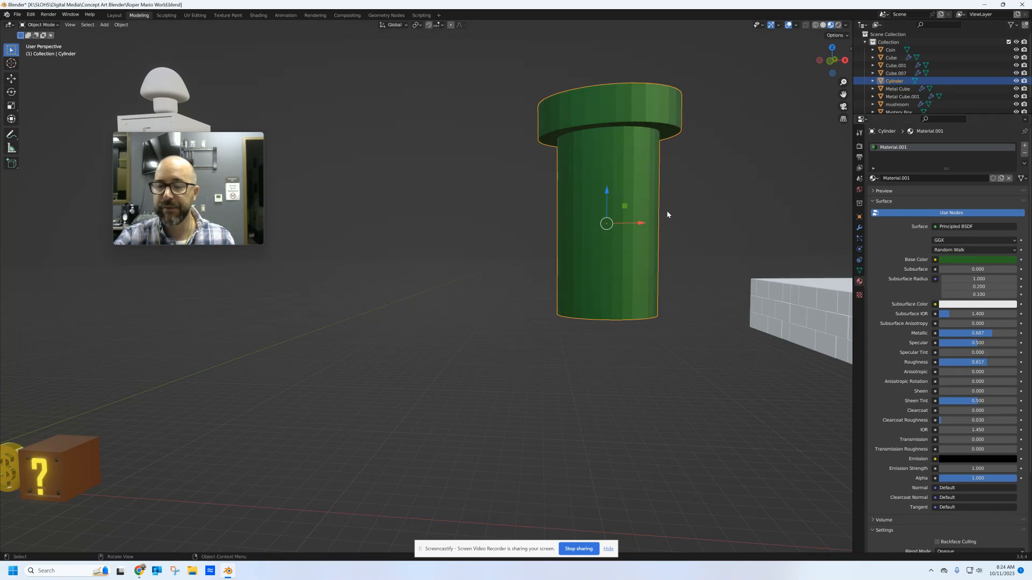
- Rename the pipe's material Pipe green
{"action": "middle_click_drag", "start_coordinate": [667, 215], "coordinate": [668, 209]}
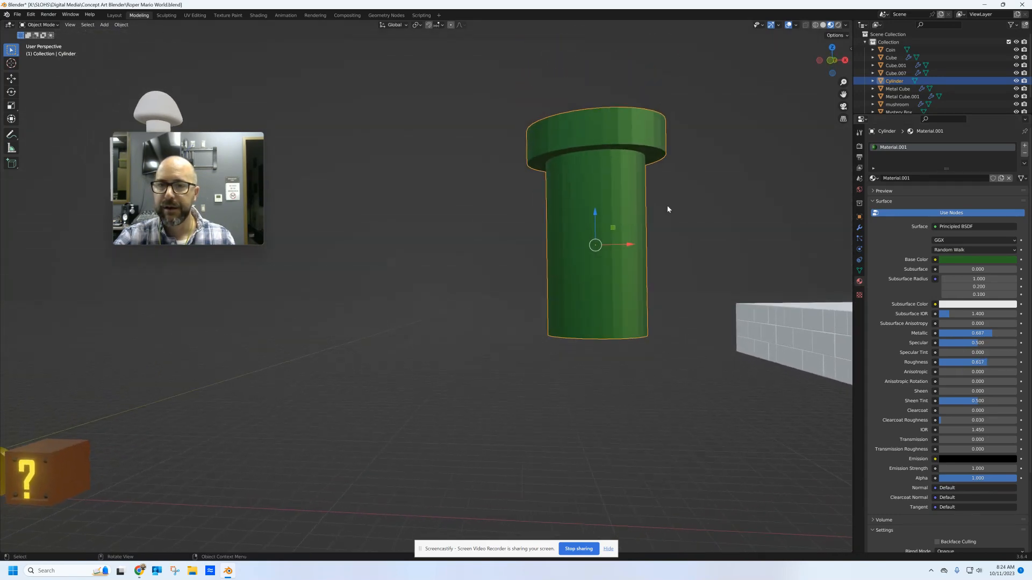
{"action": "left_click", "coordinate": [902, 178]}
{"action": "type", "text": "Fipe green"}
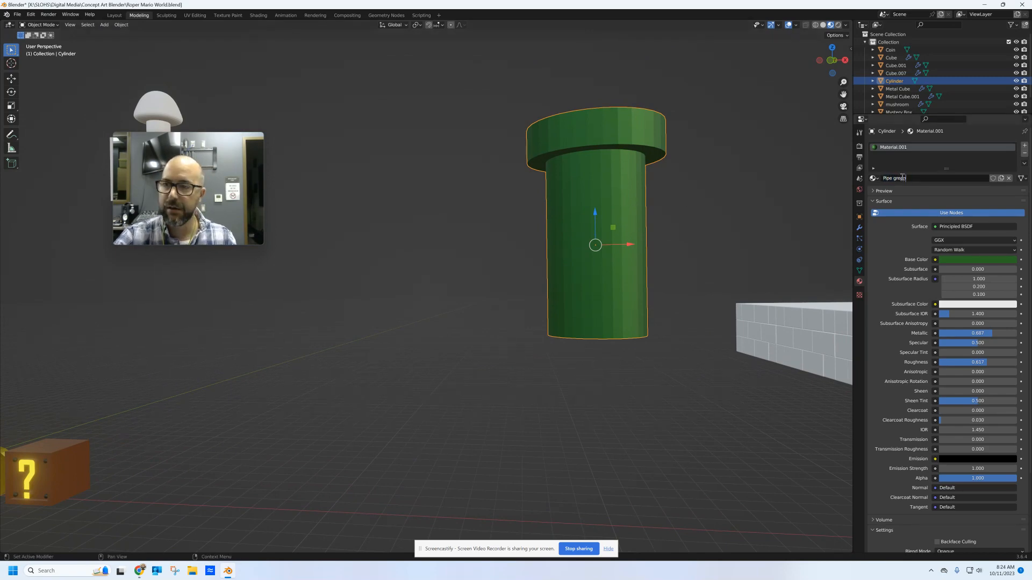
{"action": "key", "text": "Return"}
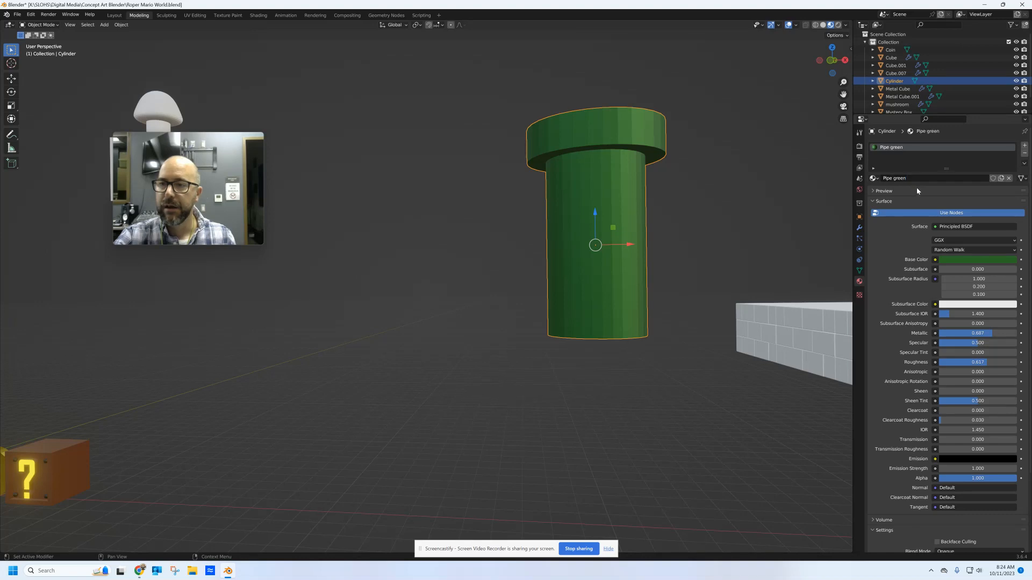
- Apply Shade Auto Smooth to the pipe
{"action": "right_click", "coordinate": [615, 194]}
{"action": "mouse_move", "coordinate": [616, 194]}
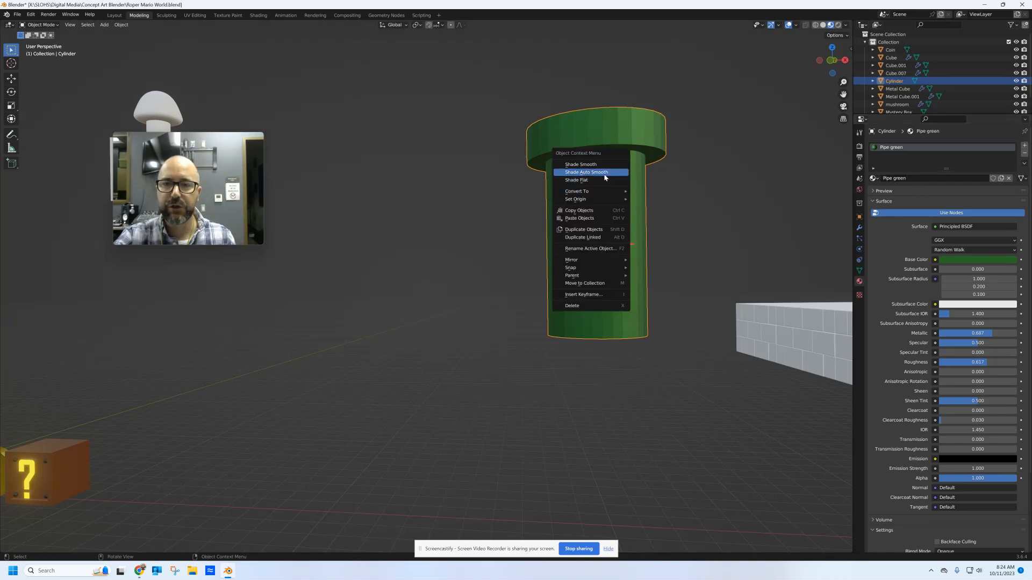
{"action": "left_click", "coordinate": [605, 172]}
- Select the round face inside the pipe's opening in Edit Mode and add a second material with a black base color
{"action": "mouse_move", "coordinate": [650, 215]}
{"action": "middle_mouse_down"}
{"action": "mouse_move", "coordinate": [650, 230]}
{"action": "mouse_move", "coordinate": [664, 226]}
{"action": "mouse_move", "coordinate": [629, 228]}
{"action": "mouse_move", "coordinate": [618, 252]}
{"action": "mouse_move", "coordinate": [543, 314]}
{"action": "mouse_move", "coordinate": [563, 285]}
{"action": "mouse_move", "coordinate": [557, 294]}
{"action": "mouse_move", "coordinate": [485, 249]}
{"action": "mouse_move", "coordinate": [472, 416]}
{"action": "middle_mouse_up"}
{"action": "scroll", "coordinate": [467, 276], "scroll_direction": "up", "scroll_amount": 5}
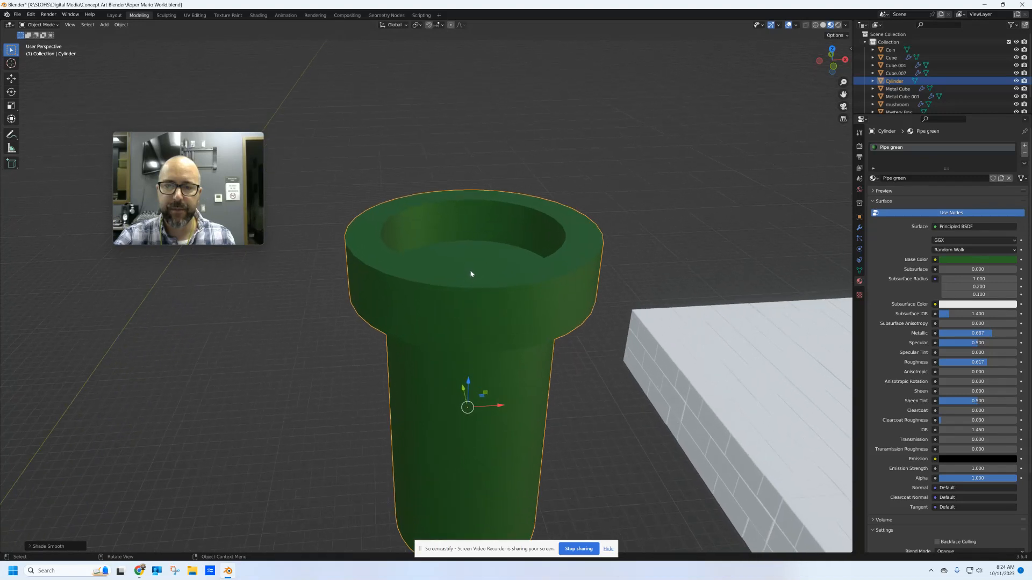
{"action": "key", "text": "Tab"}
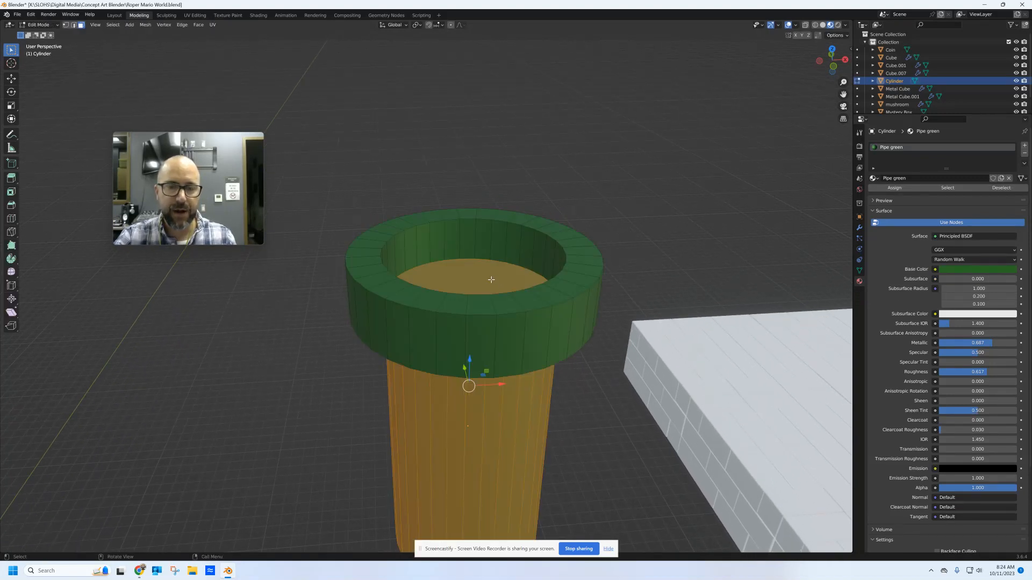
{"action": "left_click", "coordinate": [491, 279]}
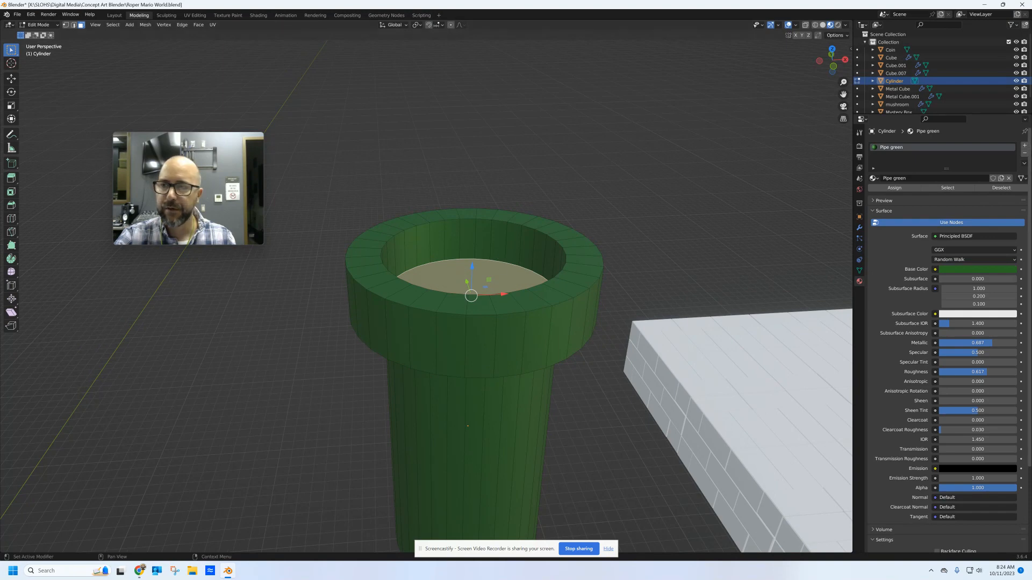
{"action": "left_click", "coordinate": [1024, 146]}
{"action": "left_click", "coordinate": [950, 193]}
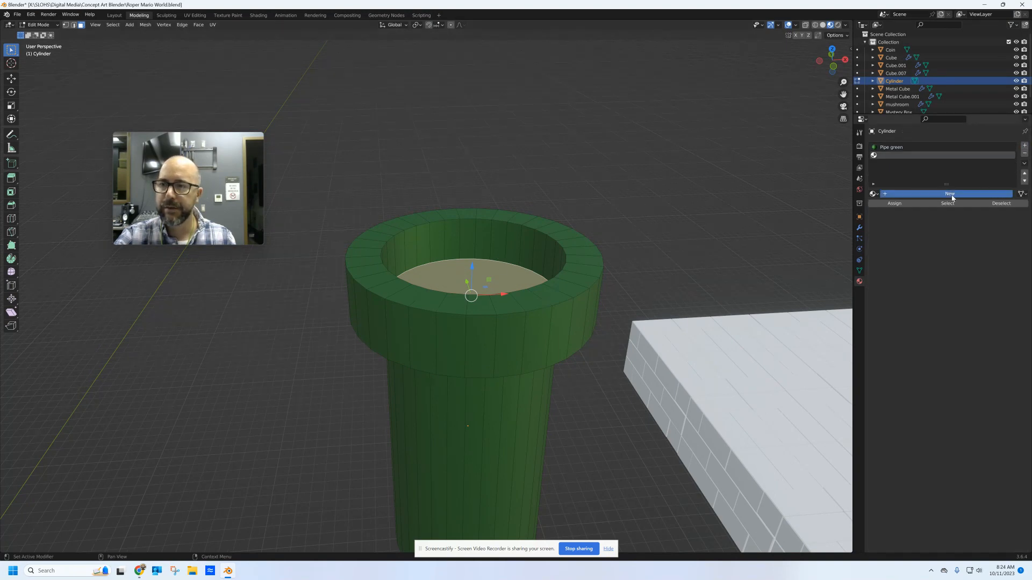
{"action": "left_click", "coordinate": [972, 285]}
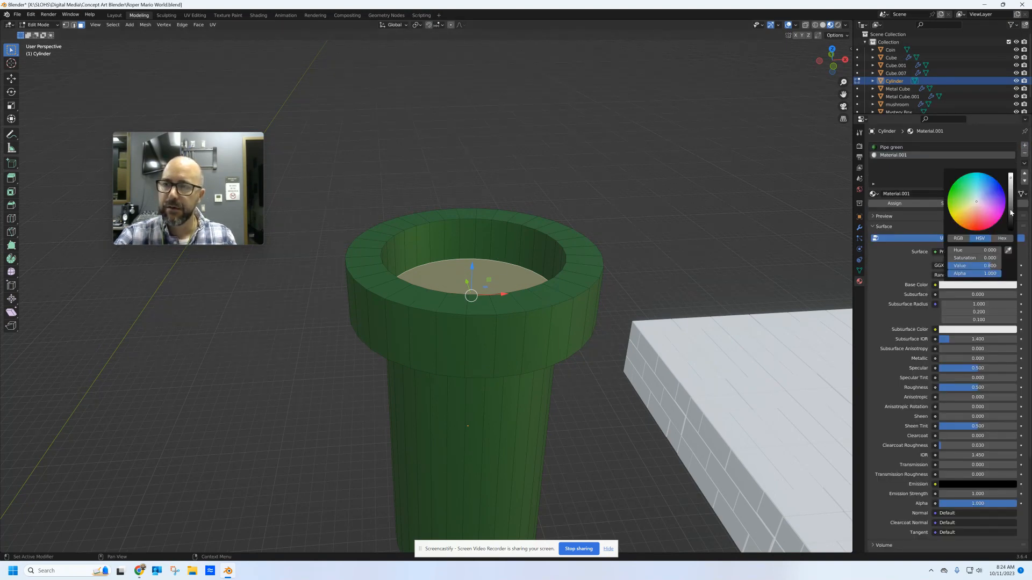
{"action": "left_click_drag", "start_coordinate": [1011, 213], "coordinate": [495, 232]}
- Rename the new material Black, assign it to the selected inner face, and return to Object Mode
{"action": "left_click", "coordinate": [917, 194]}
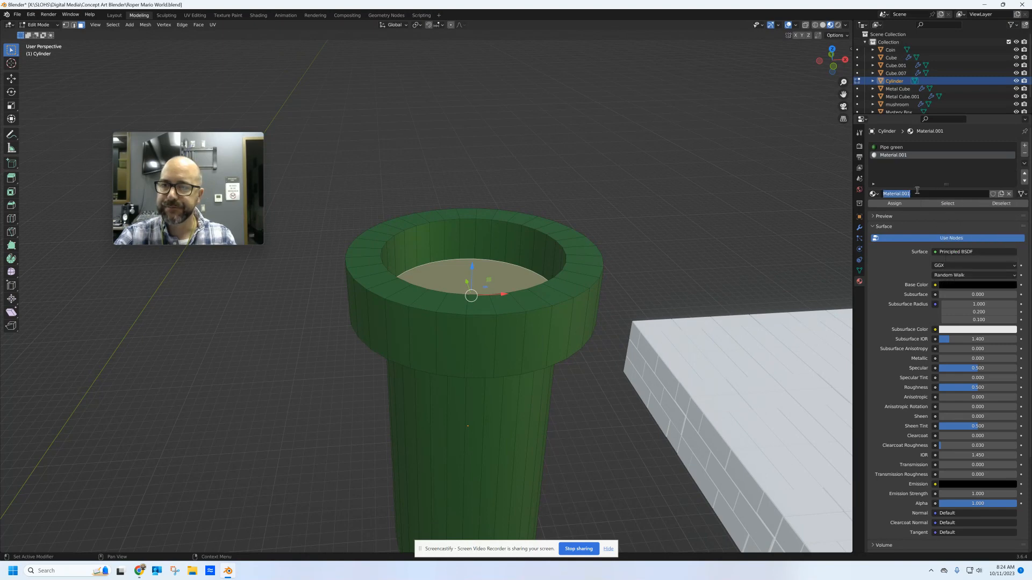
{"action": "type", "text": "Black"}
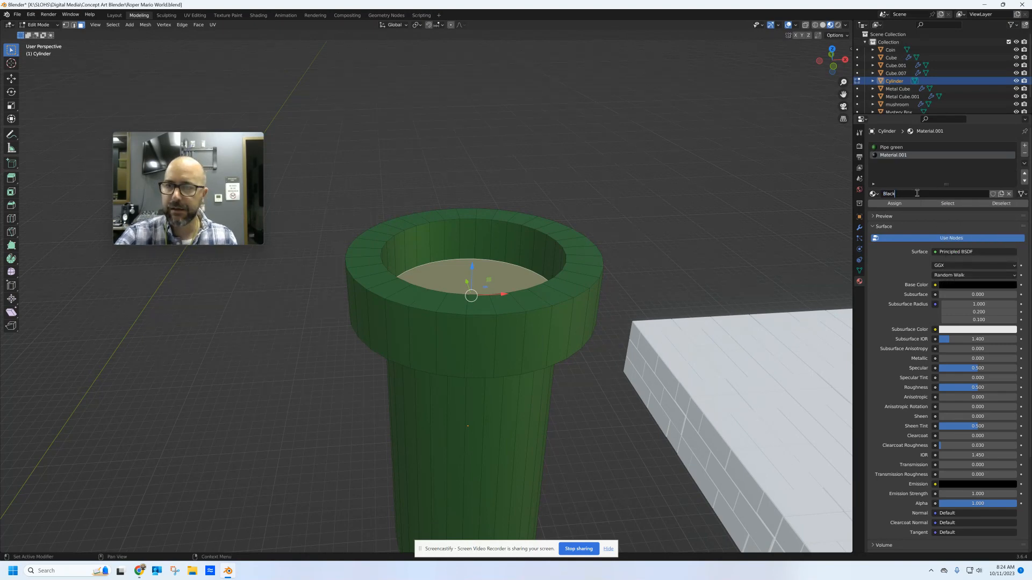
{"action": "key", "text": "Return"}
{"action": "left_click", "coordinate": [894, 203]}
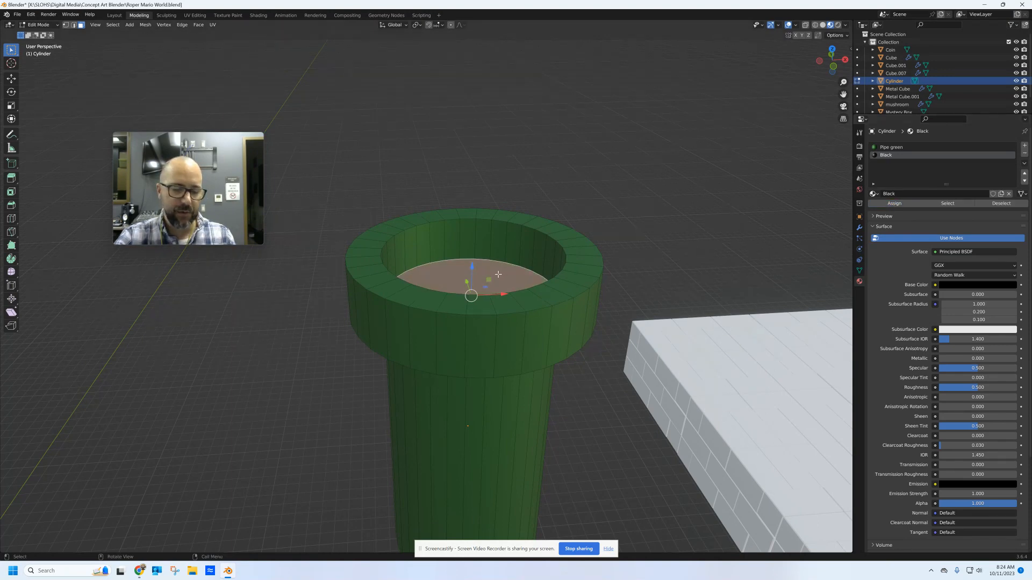
{"action": "key", "text": "Tab"}
- Move the green pipe forward toward the row of small finished props and shift it along X closer to them
{"action": "scroll", "coordinate": [497, 273], "scroll_direction": "down", "scroll_amount": 3}
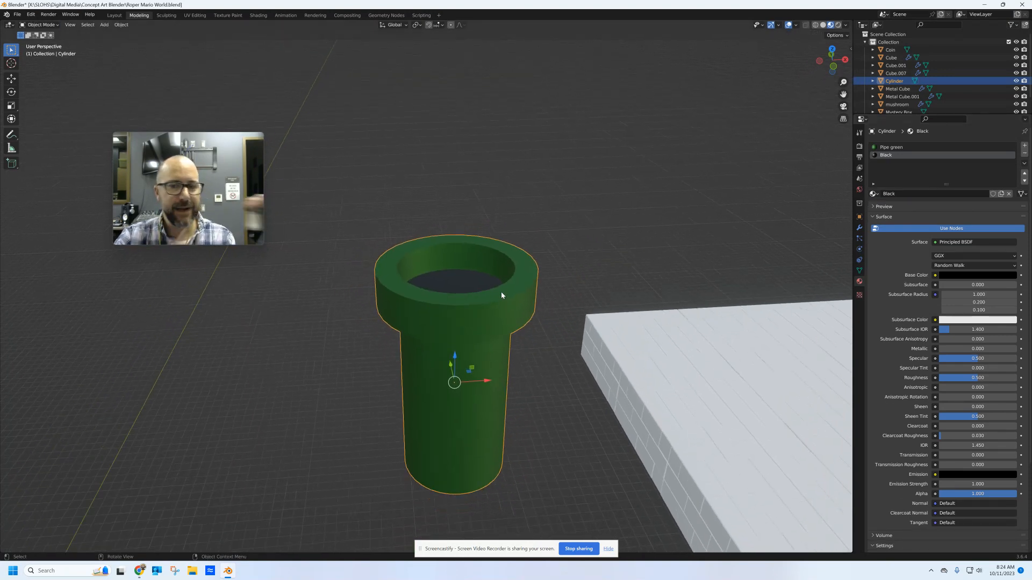
{"action": "scroll", "coordinate": [501, 295], "scroll_direction": "down", "scroll_amount": 3}
{"action": "middle_click_drag", "start_coordinate": [509, 311], "coordinate": [645, 196]}
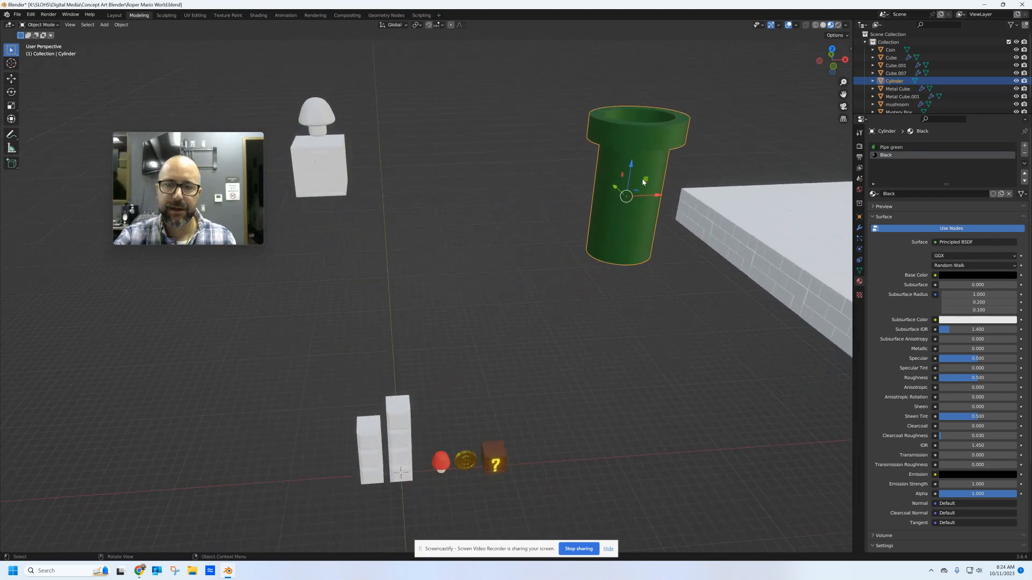
{"action": "left_click_drag", "start_coordinate": [645, 180], "coordinate": [696, 408]}
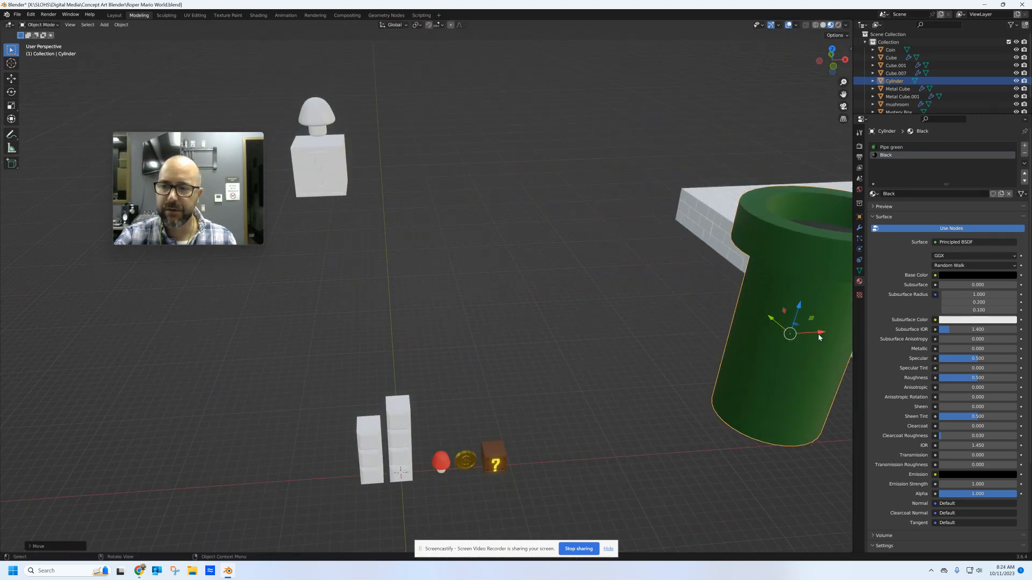
{"action": "left_click_drag", "start_coordinate": [819, 337], "coordinate": [613, 370]}
{"action": "middle_click_drag", "start_coordinate": [673, 375], "coordinate": [598, 344]}
- In front view, move the pipe along X away from the question block, lower it onto the ground line, and deselect it
{"action": "key", "text": "KP_1"}
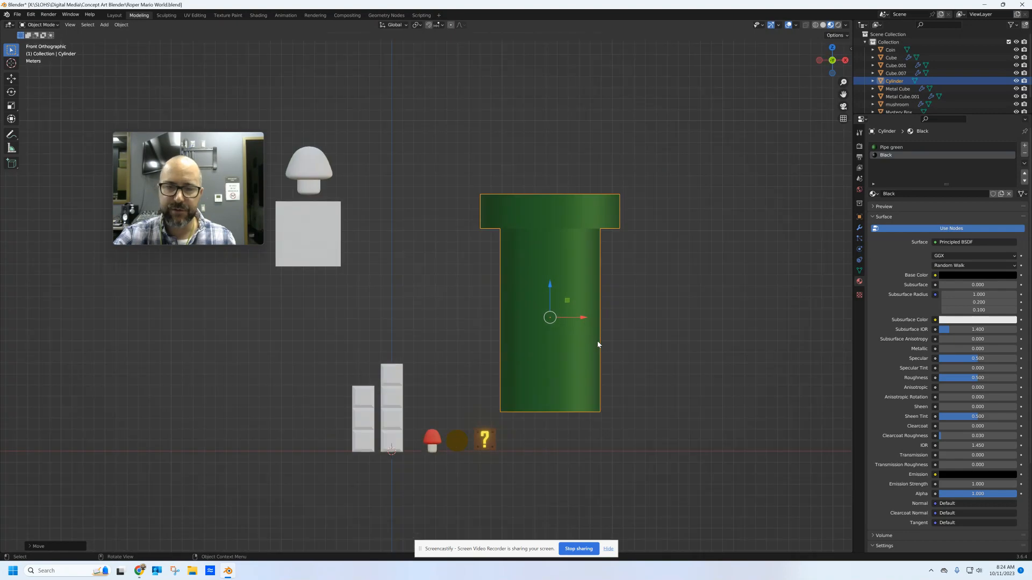
{"action": "left_click_drag", "start_coordinate": [576, 320], "coordinate": [619, 320]}
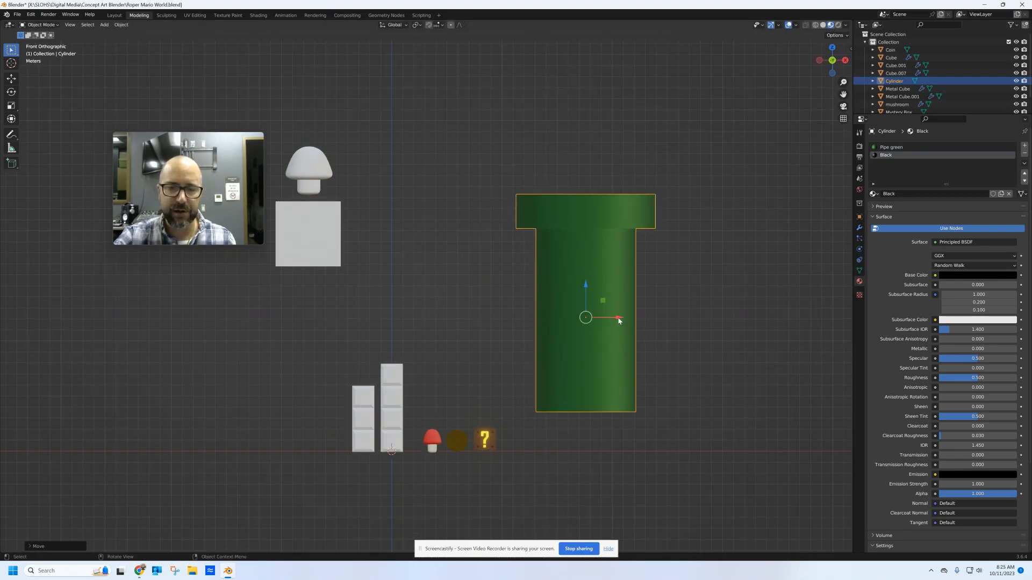
{"action": "left_click_drag", "start_coordinate": [585, 285], "coordinate": [587, 325]}
{"action": "left_click", "coordinate": [796, 341]}
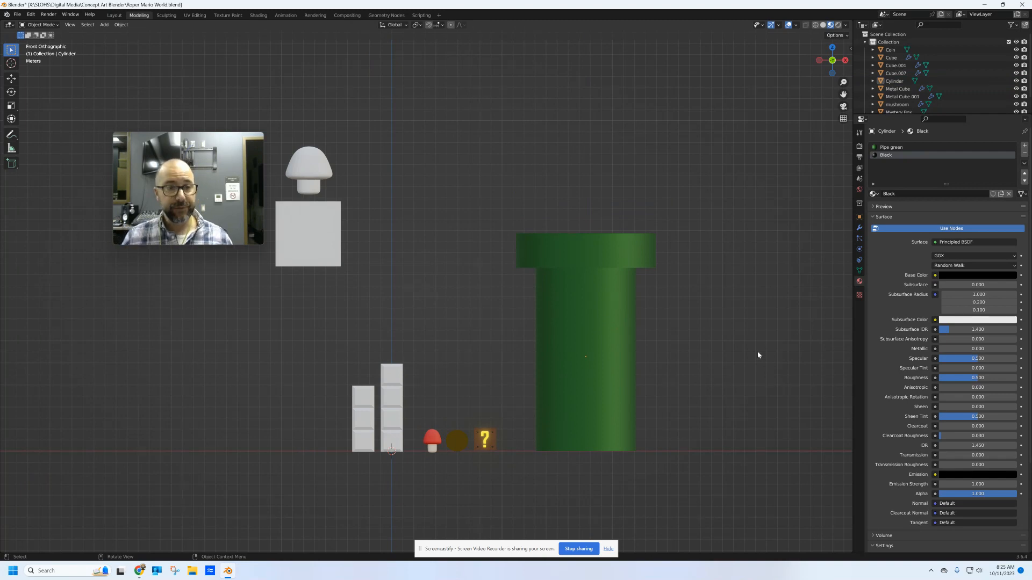